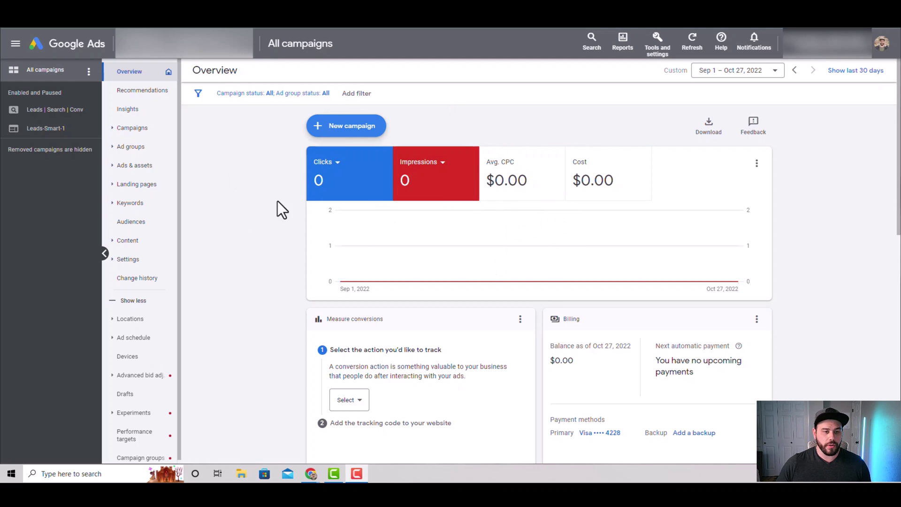
{"action": "left_click", "coordinate": [715, 74]}
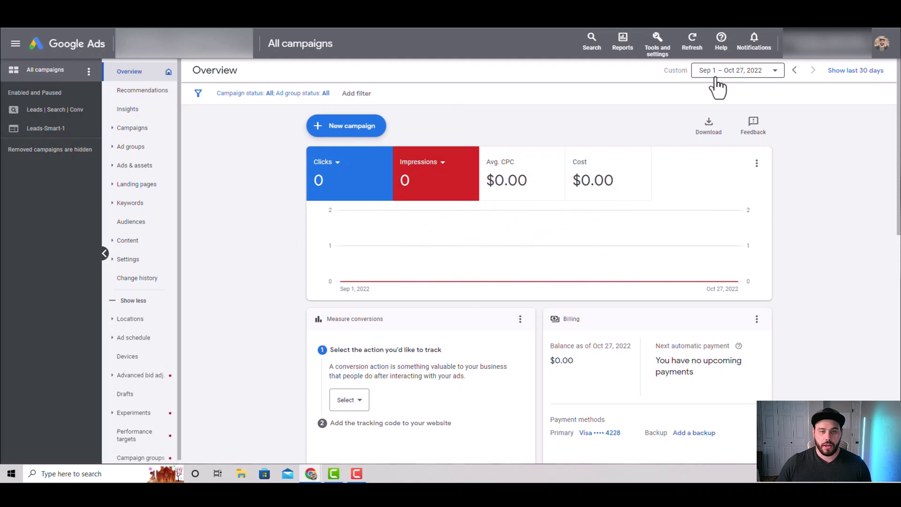
{"action": "left_click", "coordinate": [617, 116]}
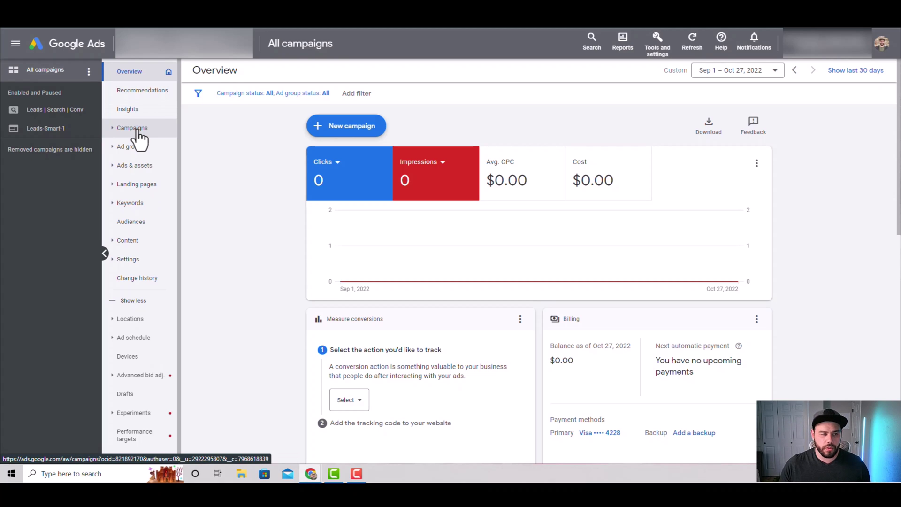
{"action": "left_click", "coordinate": [342, 137]}
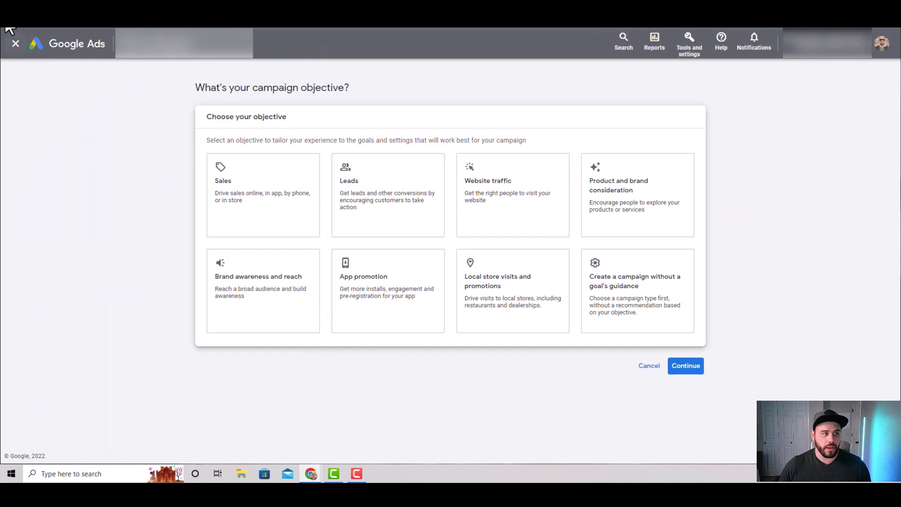
{"action": "key", "text": "alt+Left"}
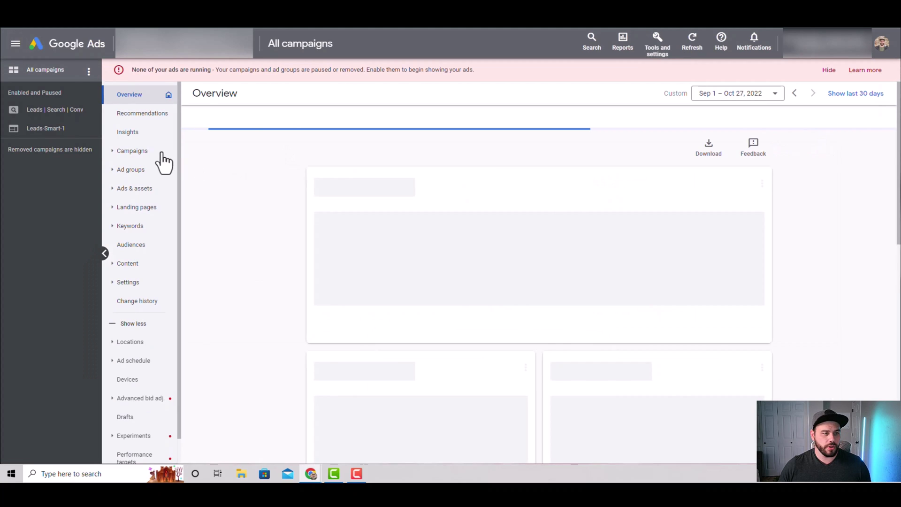
Start creating a new campaign from the campaigns list.
{"action": "left_click", "coordinate": [155, 159]}
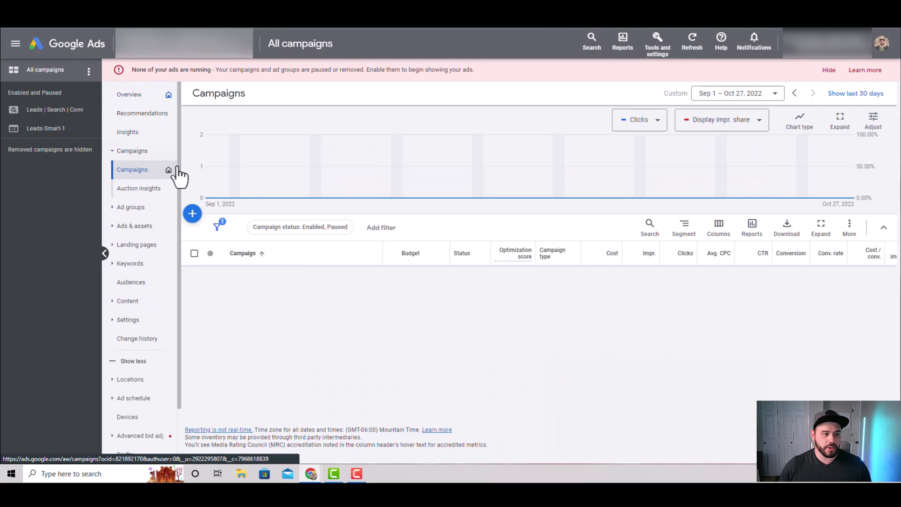
{"action": "left_click", "coordinate": [194, 219]}
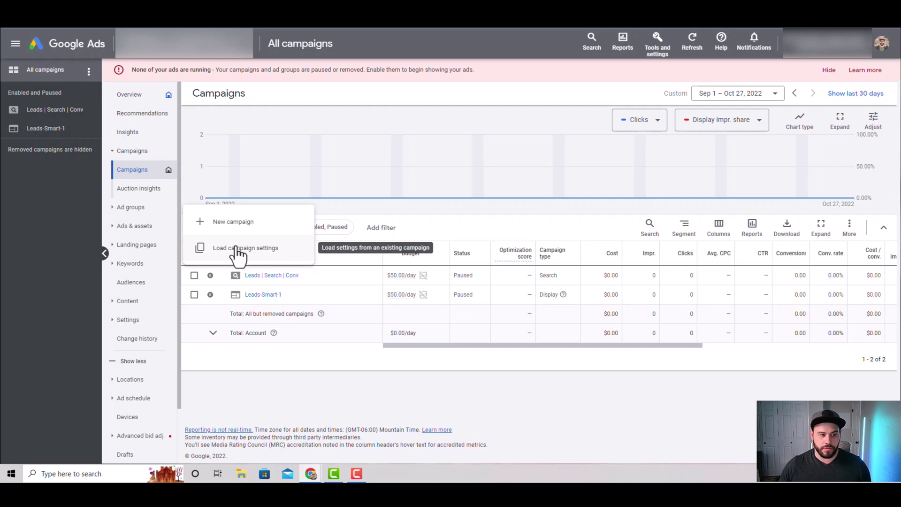
{"action": "left_click", "coordinate": [232, 224]}
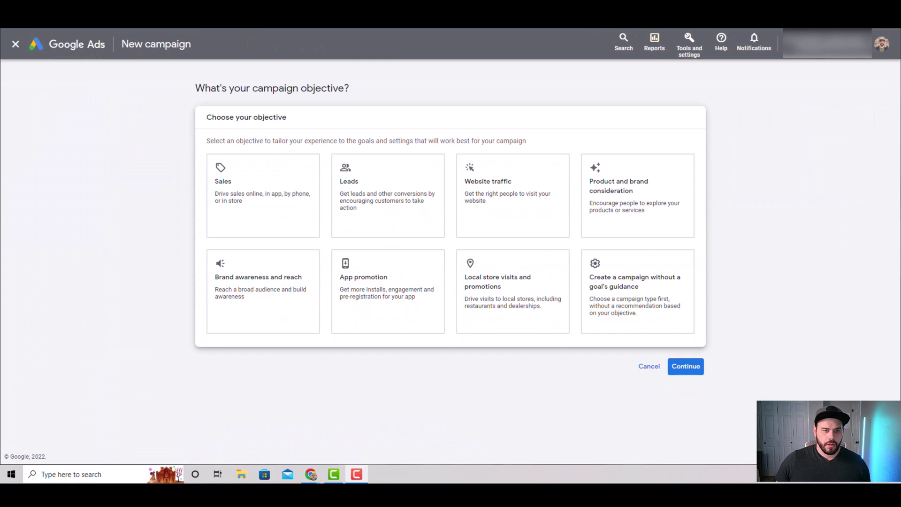
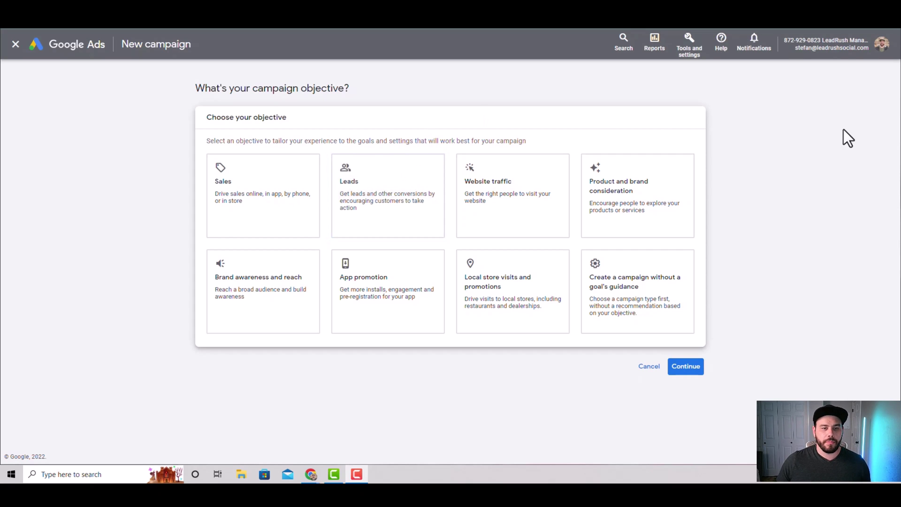
Choose to create a Search campaign without a goal's guidance, keeping the default Submit lead forms conversion goal.
{"action": "left_click", "coordinate": [664, 306]}
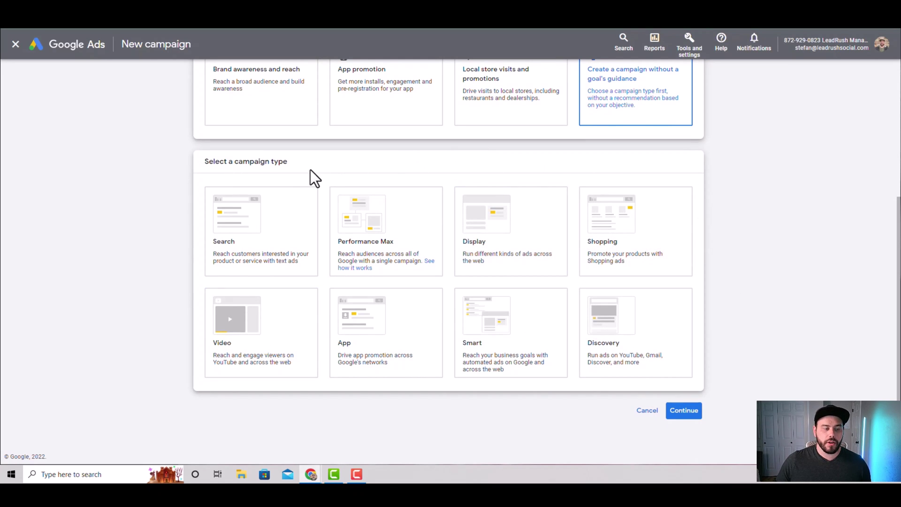
{"action": "left_click", "coordinate": [286, 221]}
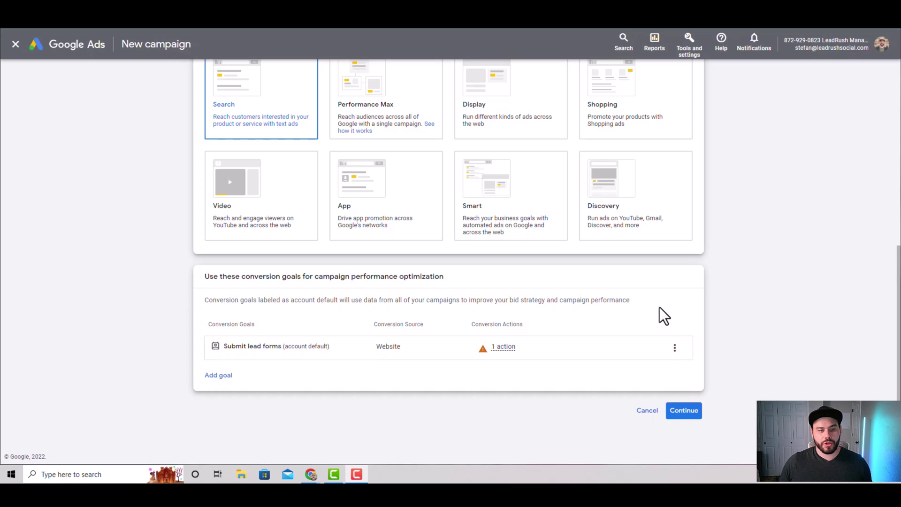
{"action": "scroll", "coordinate": [660, 307], "scroll_direction": "up", "scroll_amount": 1}
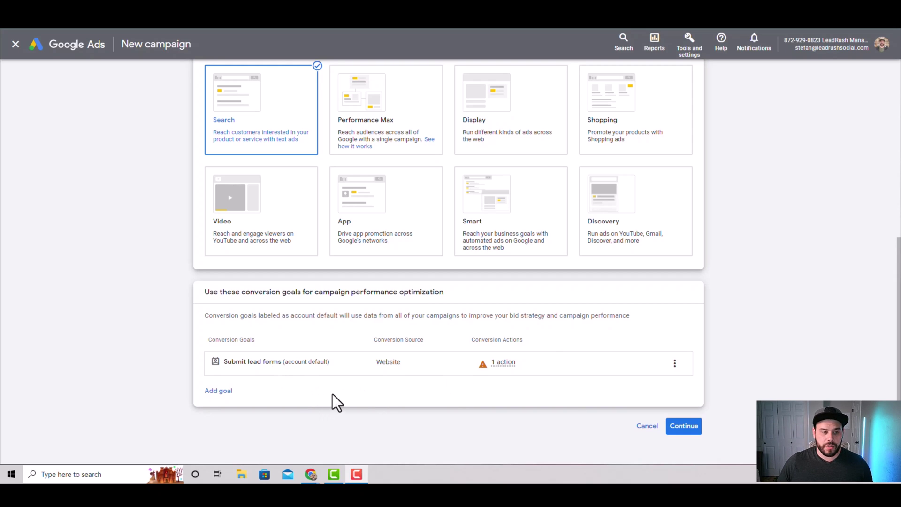
{"action": "left_click", "coordinate": [695, 427]}
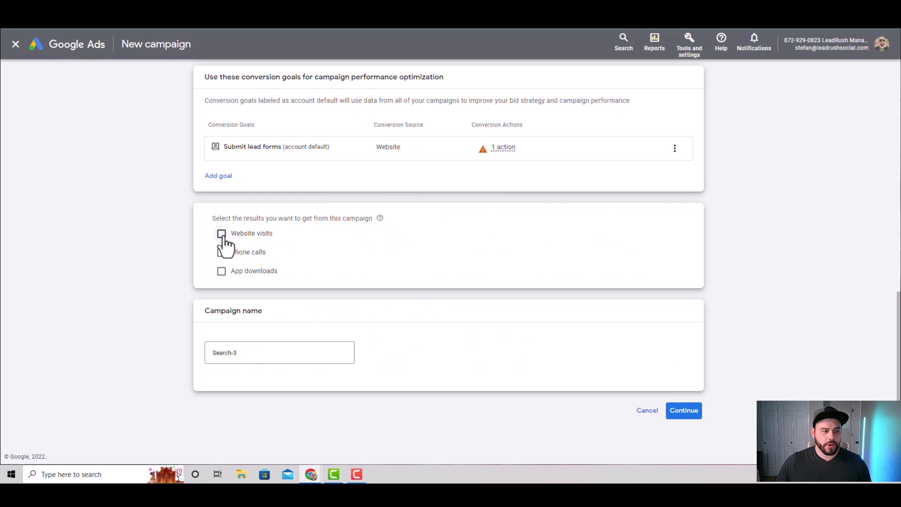
{"action": "left_click", "coordinate": [224, 237]}
{"action": "left_click", "coordinate": [289, 257]}
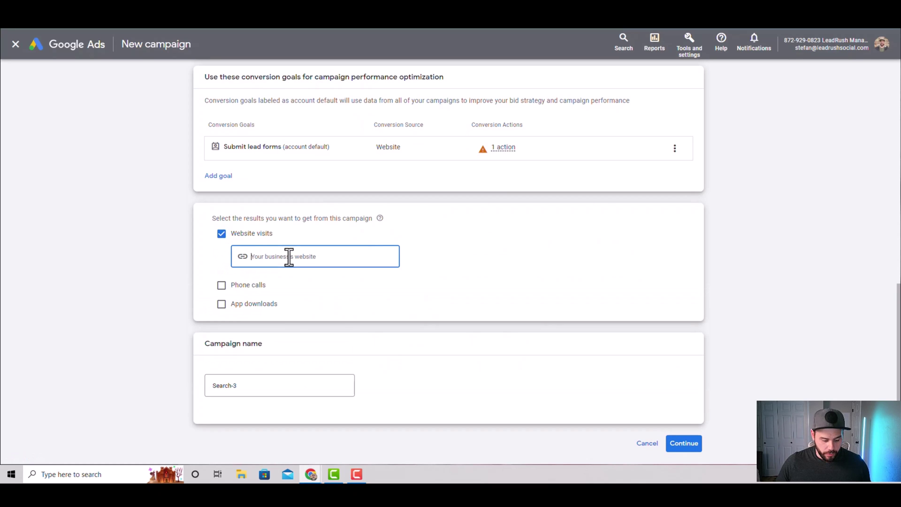
{"action": "type", "text": "https://www.leadrushsocial.com/"}
Name the campaign Search-Leads and continue to the bidding settings.
{"action": "left_click", "coordinate": [277, 386]}
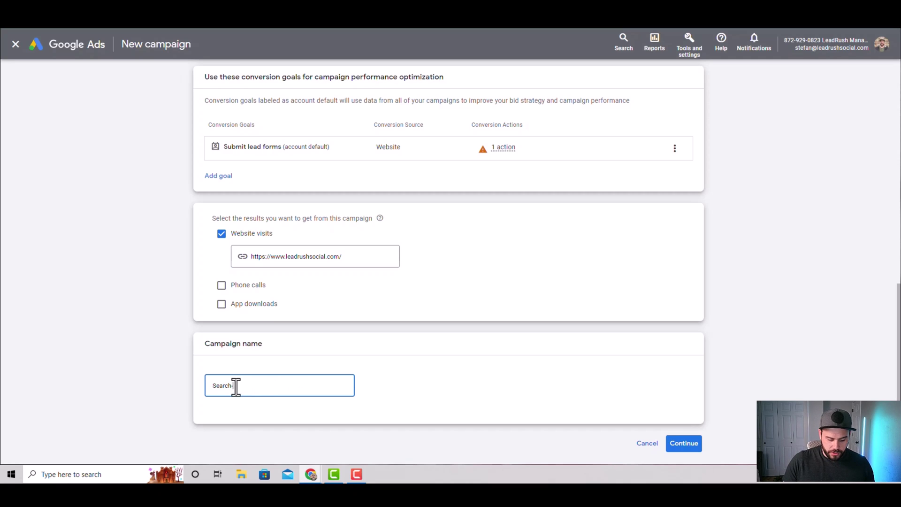
{"action": "type", "text": "Leads"}
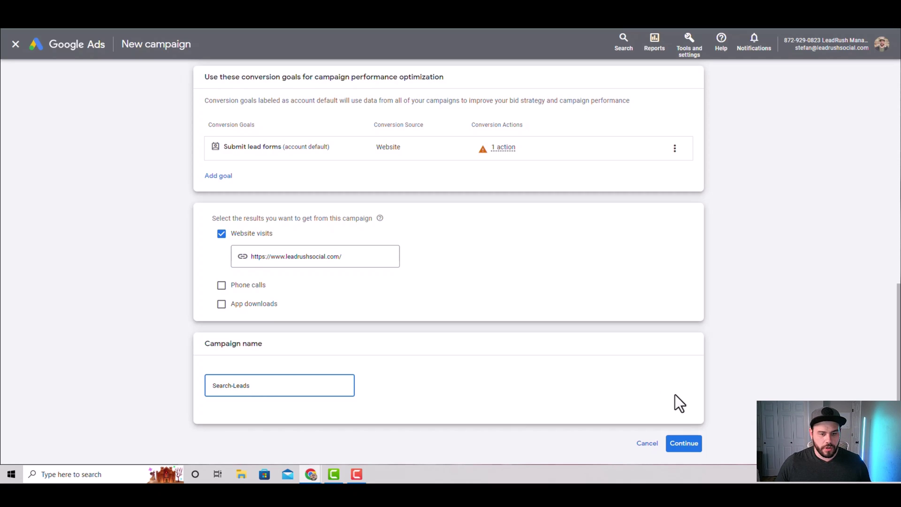
{"action": "left_click", "coordinate": [682, 447]}
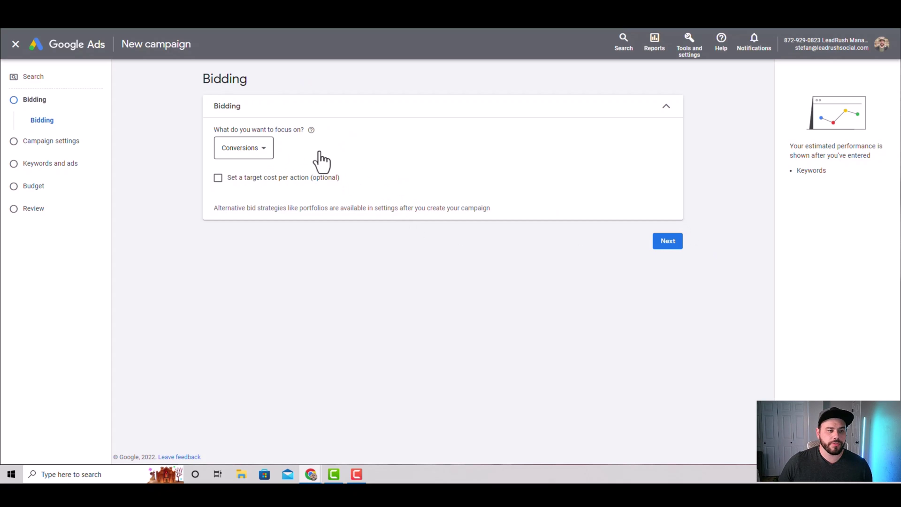
Set the bidding focus to Clicks without a maximum cost per click bid limit and proceed to the campaign settings.
{"action": "left_click", "coordinate": [256, 152]}
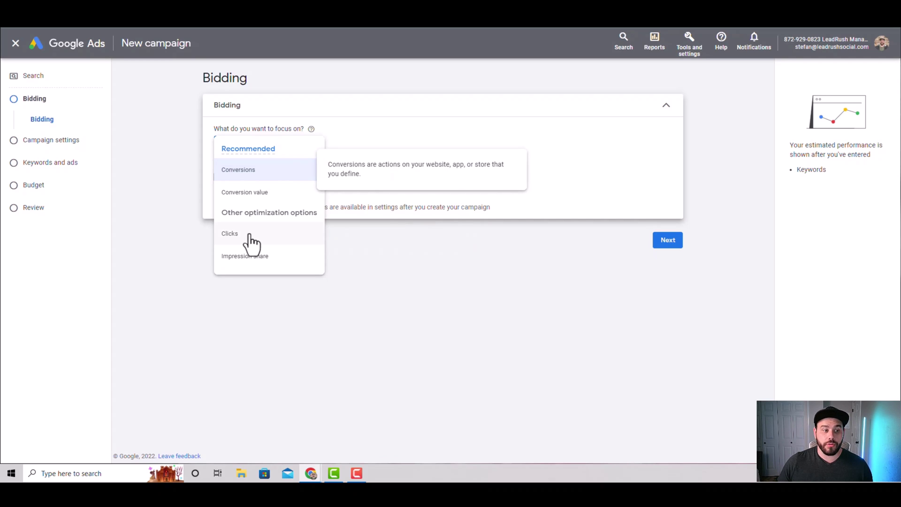
{"action": "left_click", "coordinate": [279, 242]}
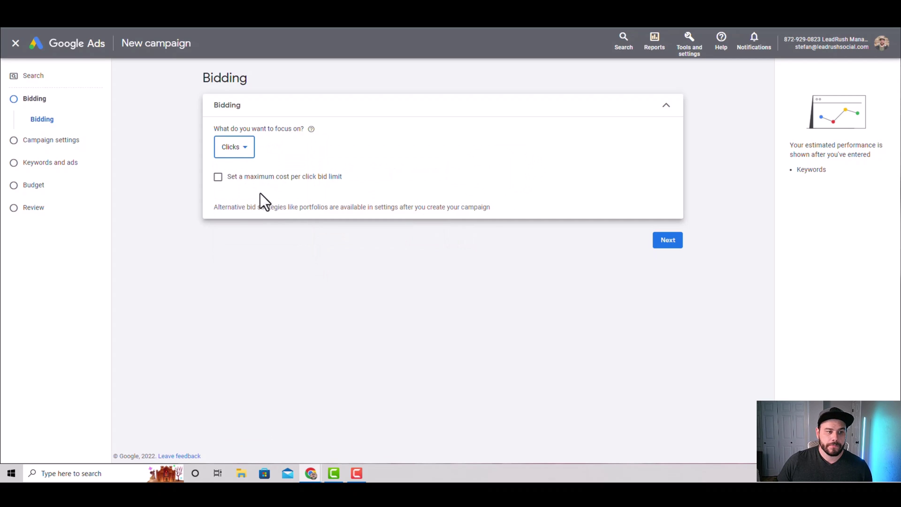
{"action": "left_click", "coordinate": [220, 181]}
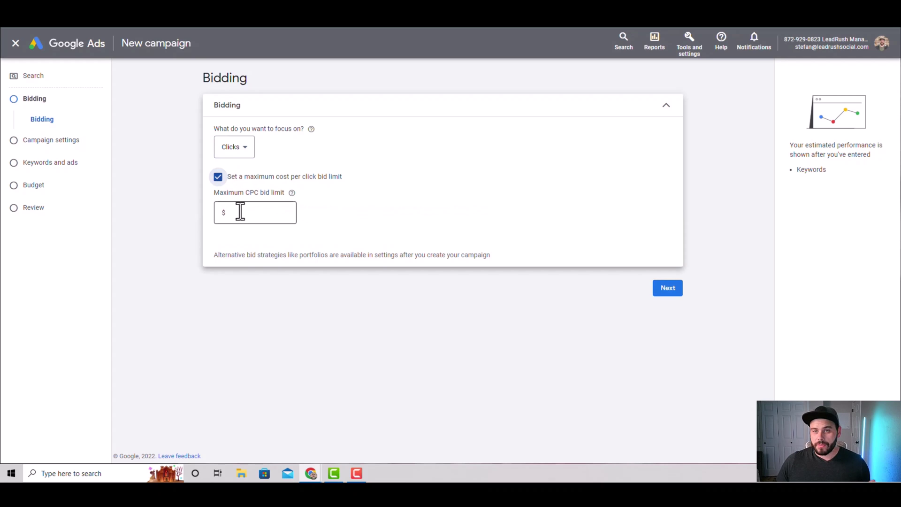
{"action": "left_click", "coordinate": [219, 181]}
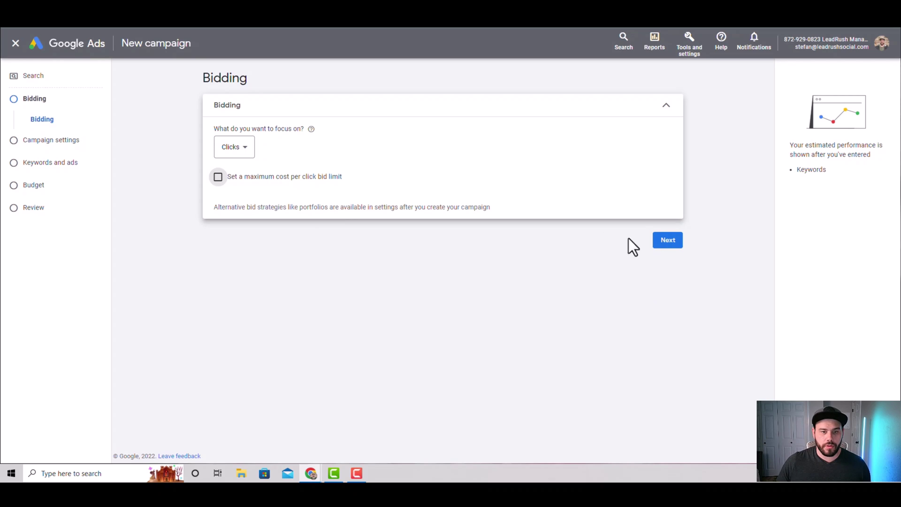
{"action": "left_click", "coordinate": [671, 241]}
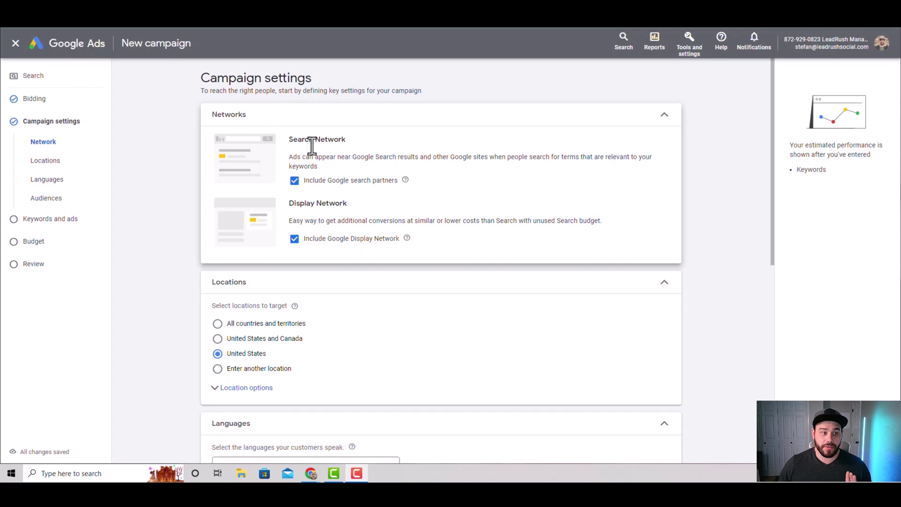
Exclude the Google Display Network and Google search partners from the campaign's networks.
{"action": "left_click", "coordinate": [294, 239]}
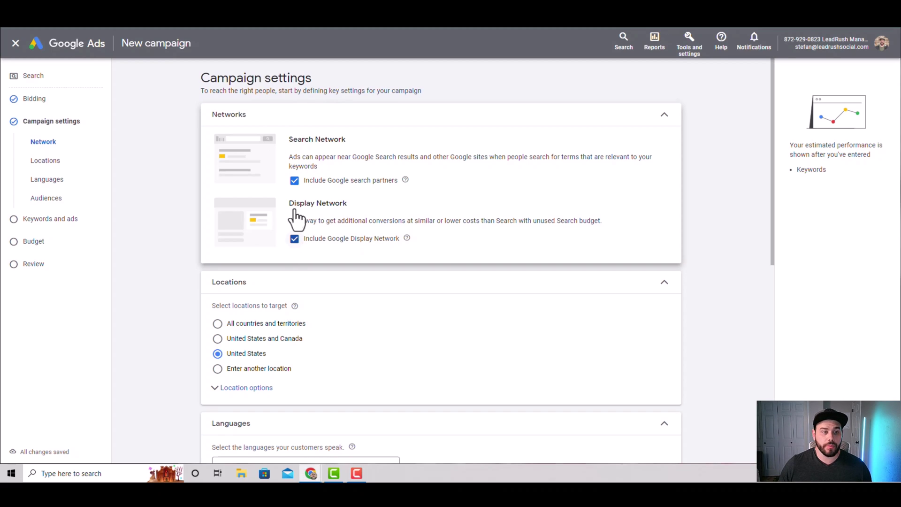
{"action": "key", "text": "shift+Tab"}
{"action": "key", "text": "space"}
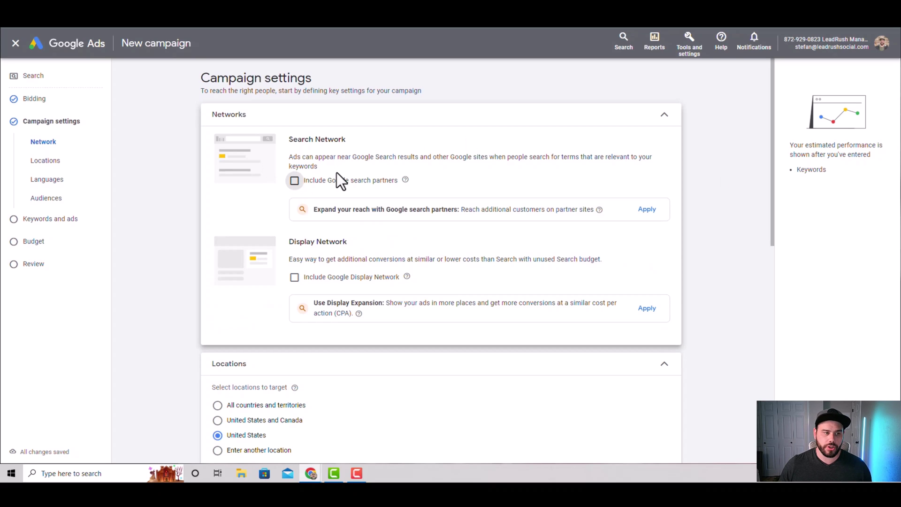
Target the state of Alabama, United States as a custom location for the campaign.
{"action": "scroll", "coordinate": [517, 237], "scroll_direction": "down", "scroll_amount": 3}
{"action": "scroll", "coordinate": [551, 241], "scroll_direction": "down", "scroll_amount": 2}
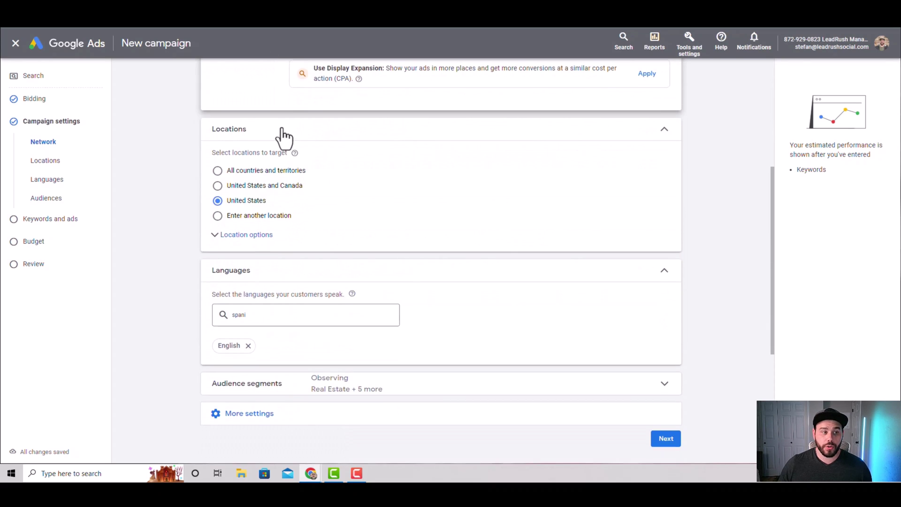
{"action": "left_click", "coordinate": [266, 217]}
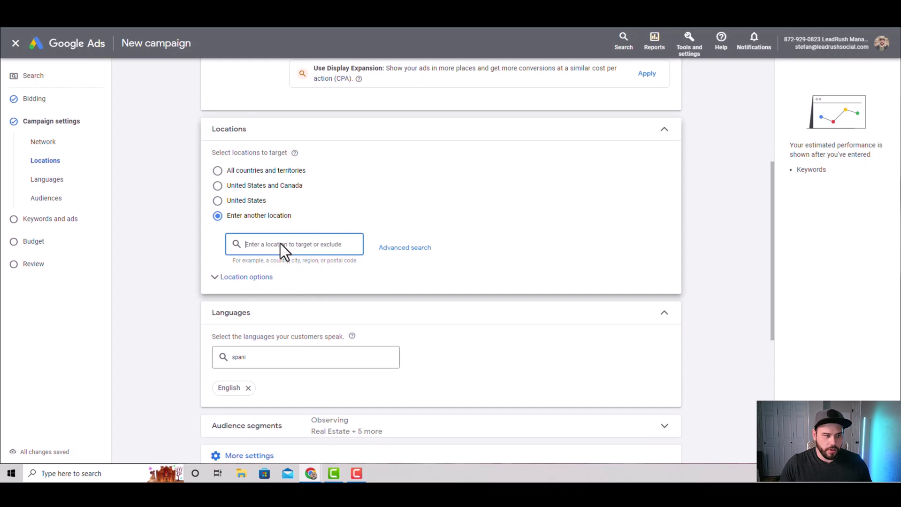
{"action": "type", "text": "Al"}
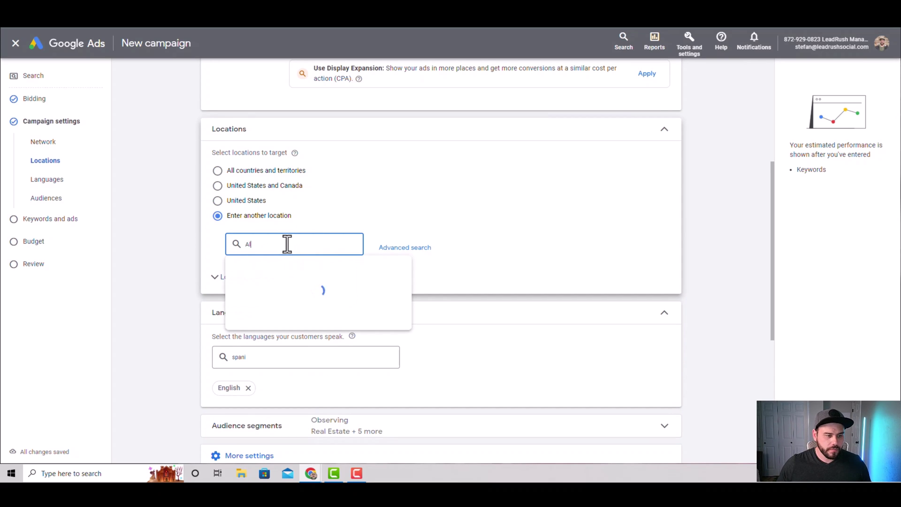
{"action": "type", "text": "abama"}
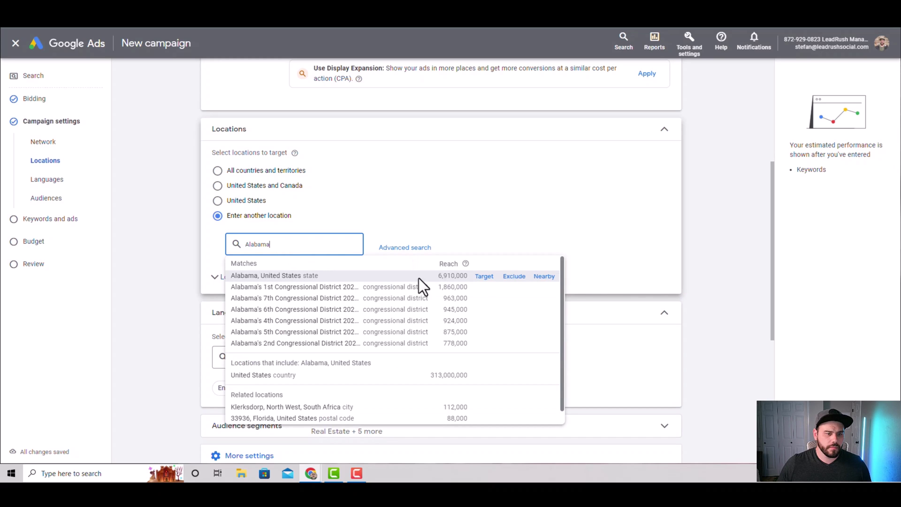
{"action": "left_click", "coordinate": [483, 277]}
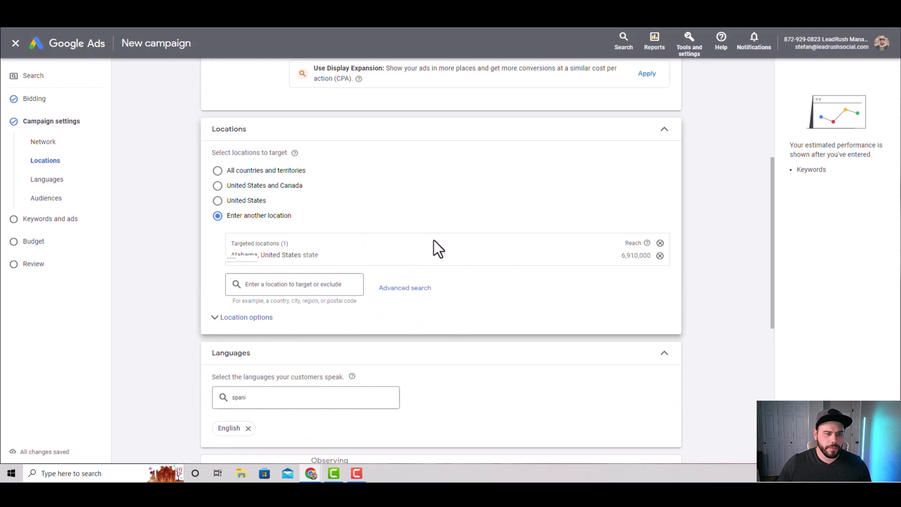
{"action": "left_click", "coordinate": [411, 290]}
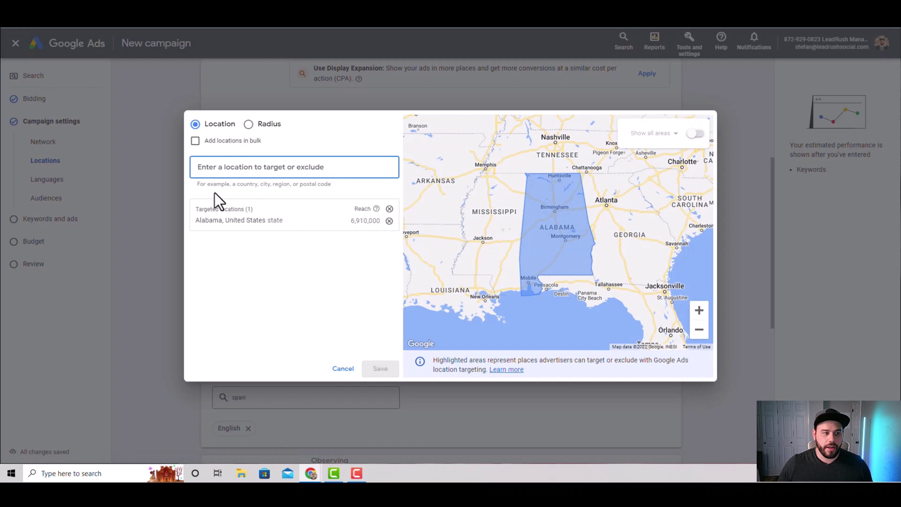
{"action": "left_click", "coordinate": [648, 285]}
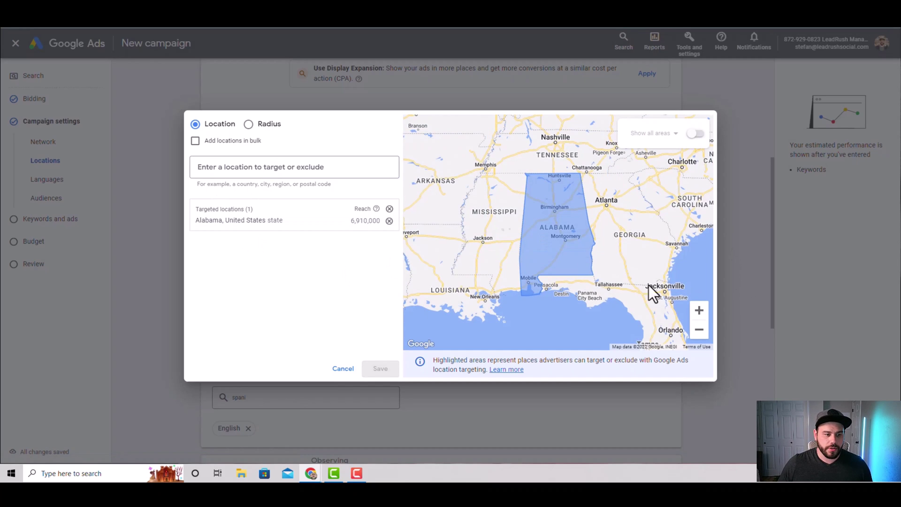
{"action": "left_click", "coordinate": [344, 372]}
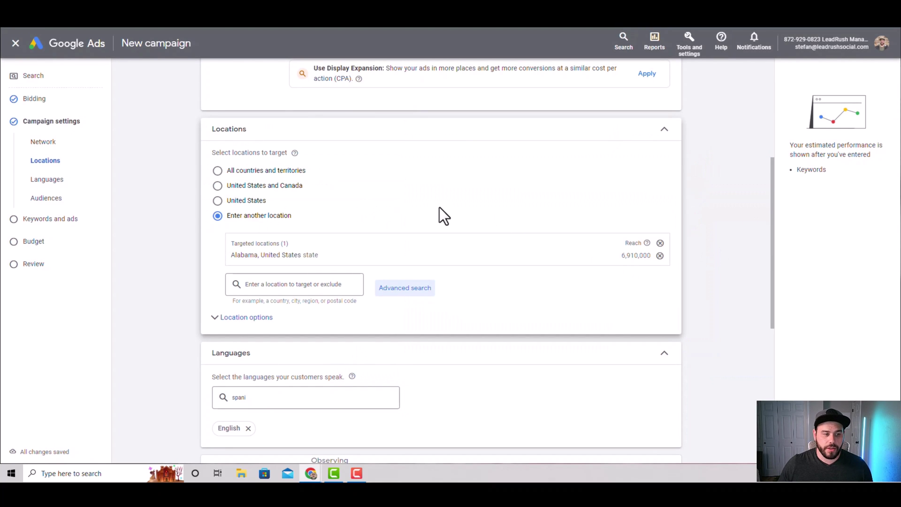
Set the location targeting option to Presence: People in or regularly in your targeted locations, and collapse the location options.
{"action": "scroll", "coordinate": [317, 303], "scroll_direction": "down", "scroll_amount": 2}
{"action": "scroll", "coordinate": [317, 303], "scroll_direction": "down", "scroll_amount": 3}
{"action": "scroll", "coordinate": [296, 266], "scroll_direction": "up", "scroll_amount": 3}
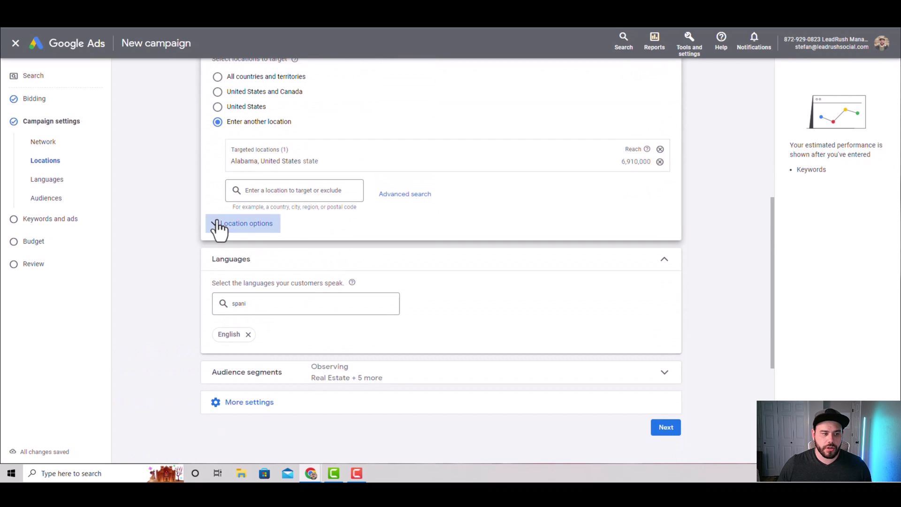
{"action": "left_click", "coordinate": [217, 226]}
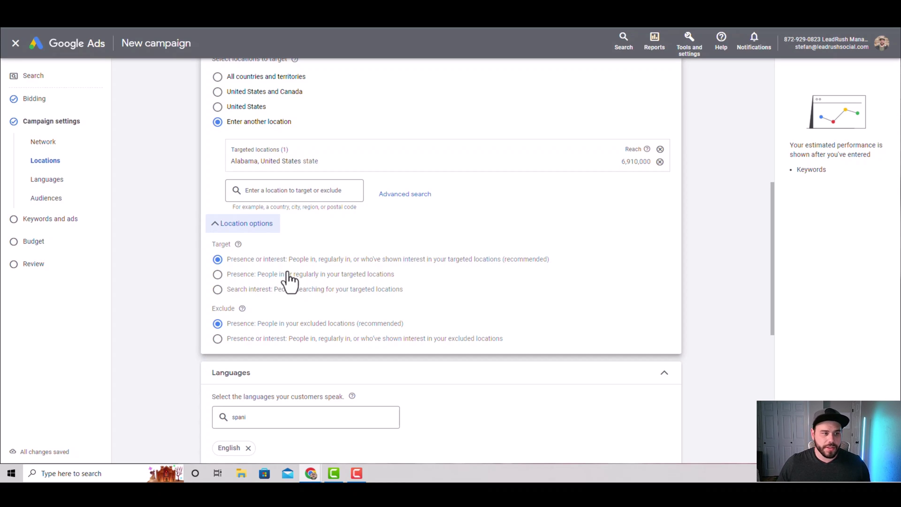
{"action": "left_click", "coordinate": [217, 276]}
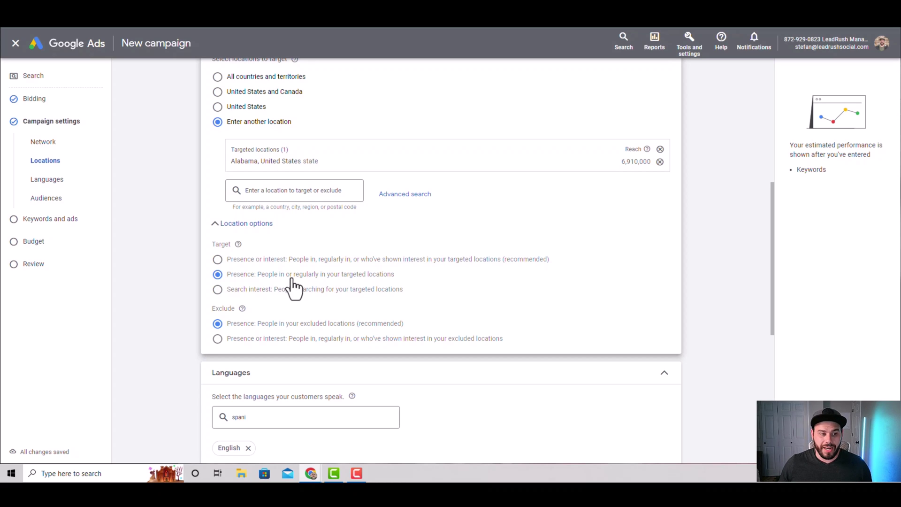
{"action": "left_click", "coordinate": [249, 230]}
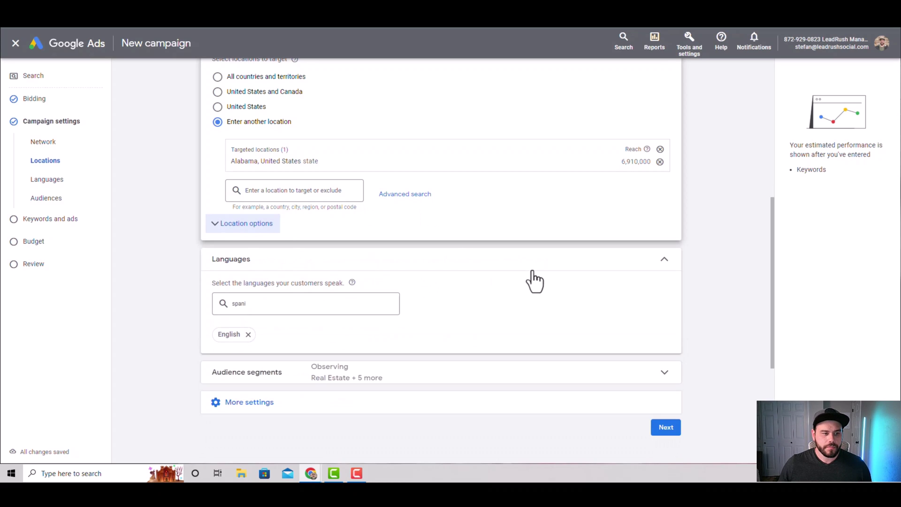
Clear the leftover search text from the campaign's language field, keeping English as the only selected language.
{"action": "scroll", "coordinate": [533, 279], "scroll_direction": "down", "scroll_amount": 2}
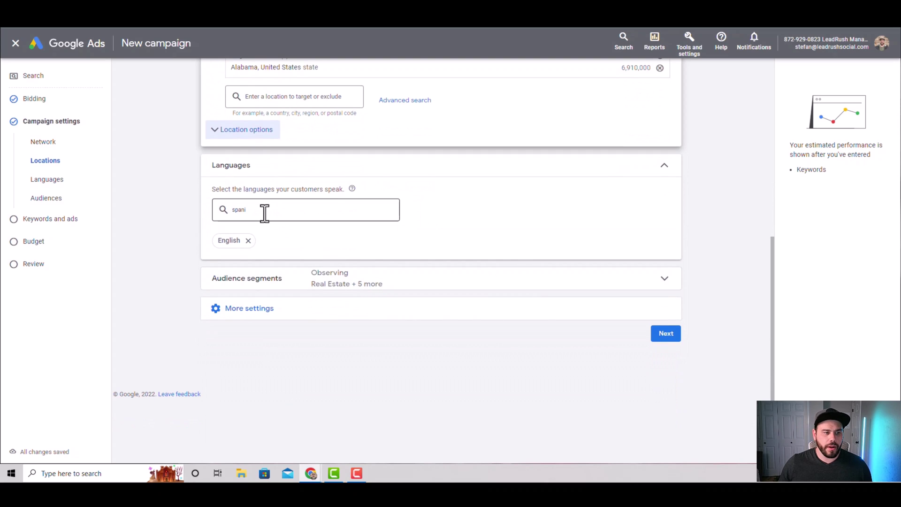
{"action": "left_click", "coordinate": [264, 211]}
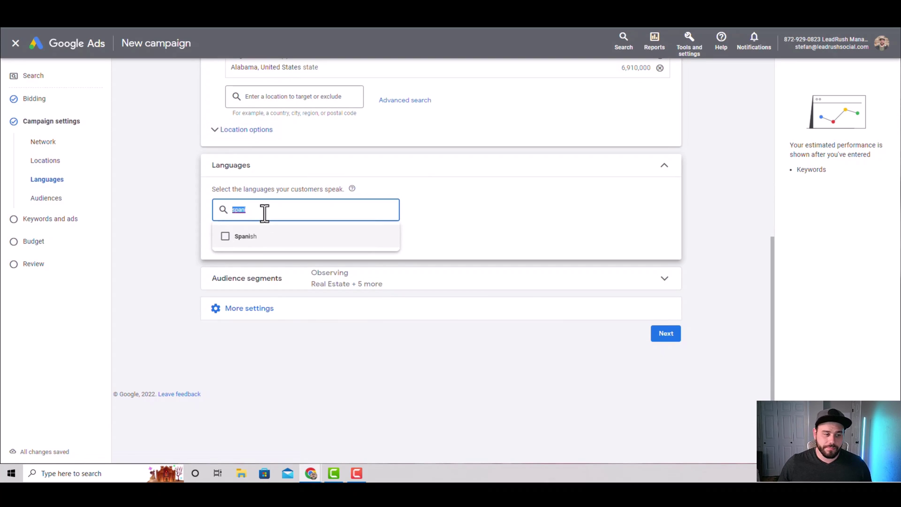
{"action": "key", "text": "BackSpace"}
{"action": "left_click", "coordinate": [466, 218]}
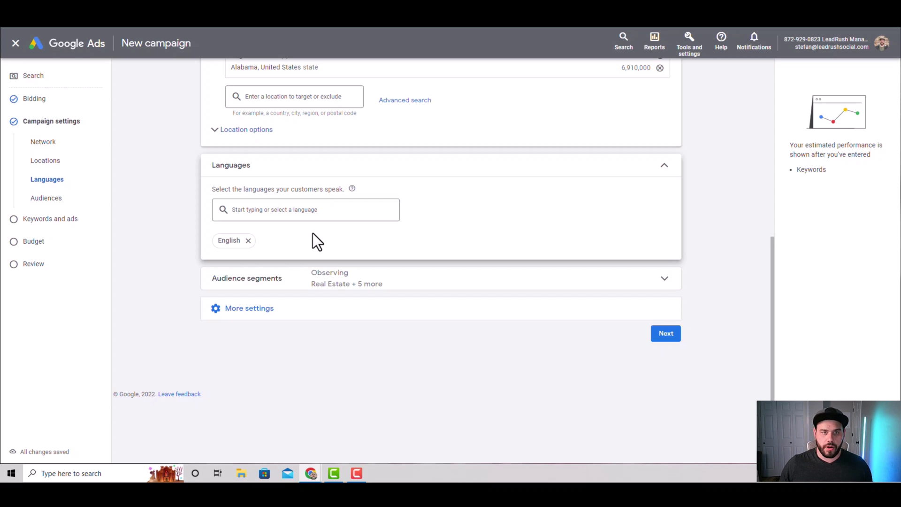
Review the selected real estate audience segments and their Observation setting, and expand the campaign's additional settings.
{"action": "left_click", "coordinate": [679, 287]}
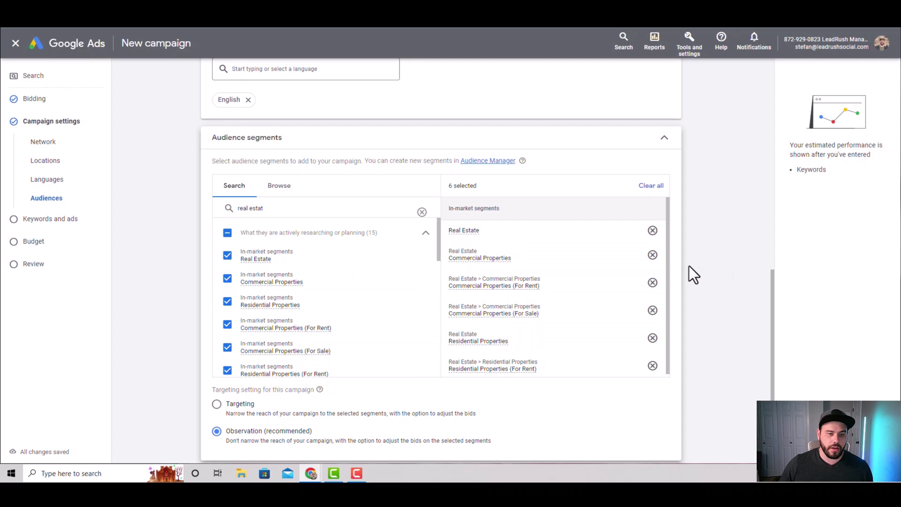
{"action": "scroll", "coordinate": [689, 266], "scroll_direction": "down", "scroll_amount": 1}
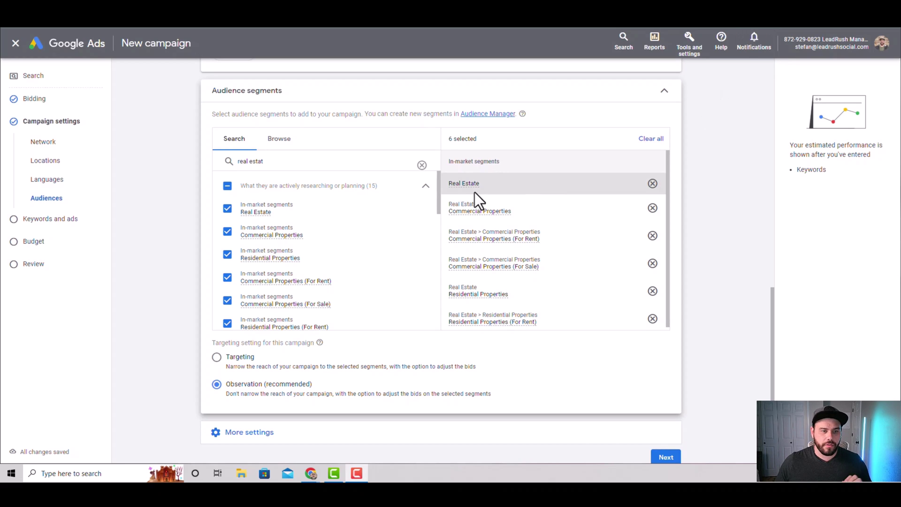
{"action": "scroll", "coordinate": [435, 287], "scroll_direction": "down", "scroll_amount": 2}
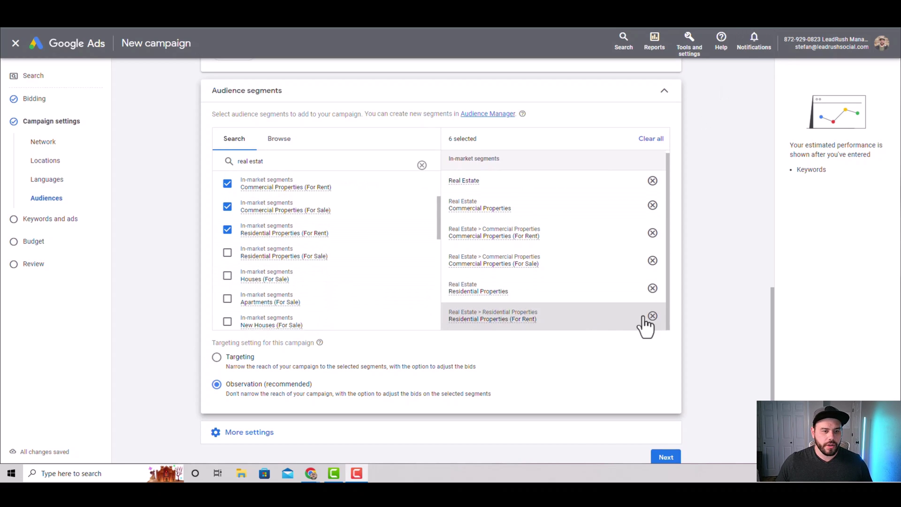
{"action": "scroll", "coordinate": [716, 301], "scroll_direction": "down", "scroll_amount": 2}
{"action": "left_click", "coordinate": [249, 372]}
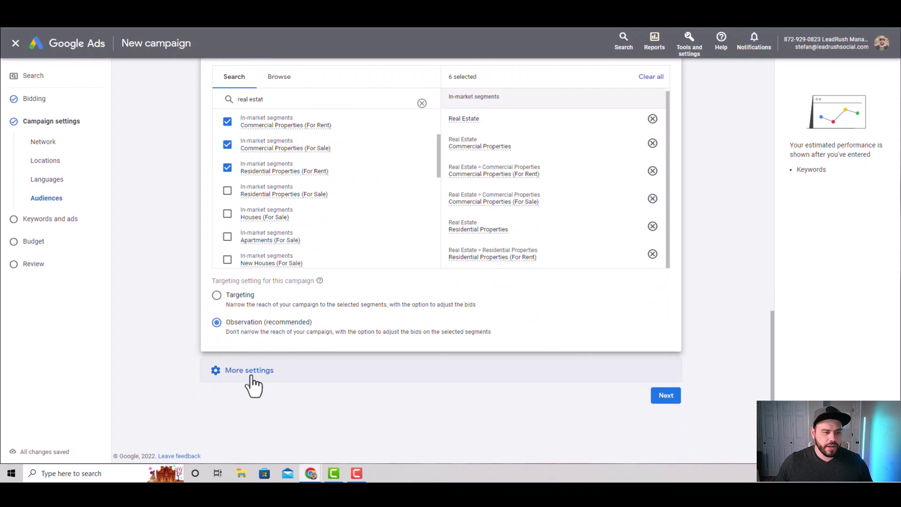
{"action": "scroll", "coordinate": [726, 293], "scroll_direction": "down", "scroll_amount": 2}
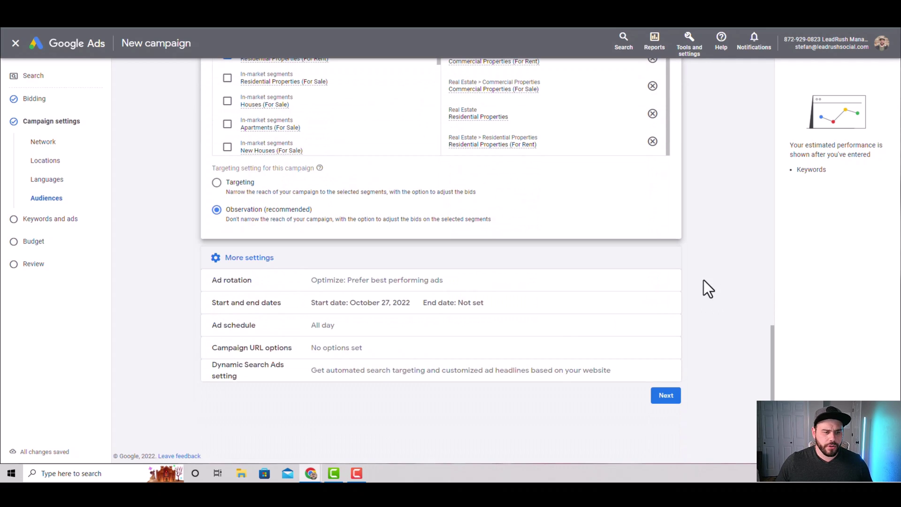
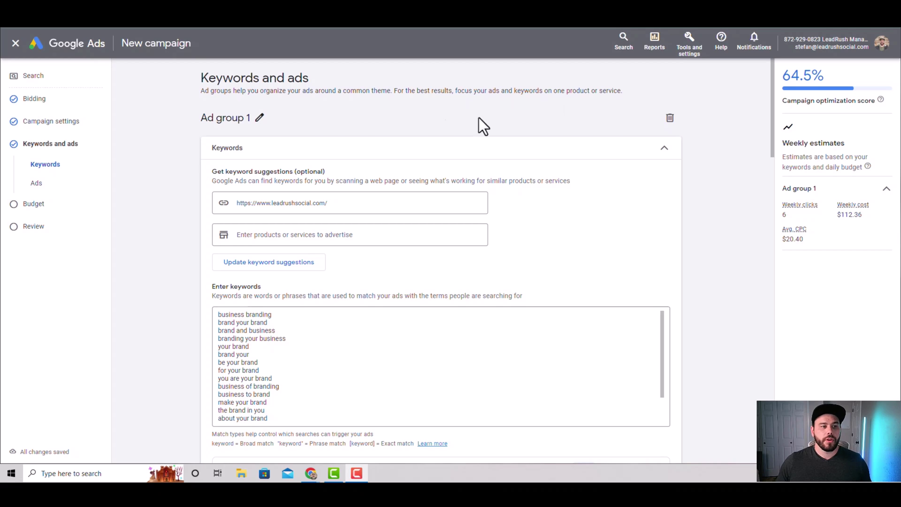
Rename the ad group as "how to buy a home".
{"action": "scroll", "coordinate": [245, 129], "scroll_direction": "down", "scroll_amount": 2}
{"action": "scroll", "coordinate": [253, 89], "scroll_direction": "up", "scroll_amount": 2}
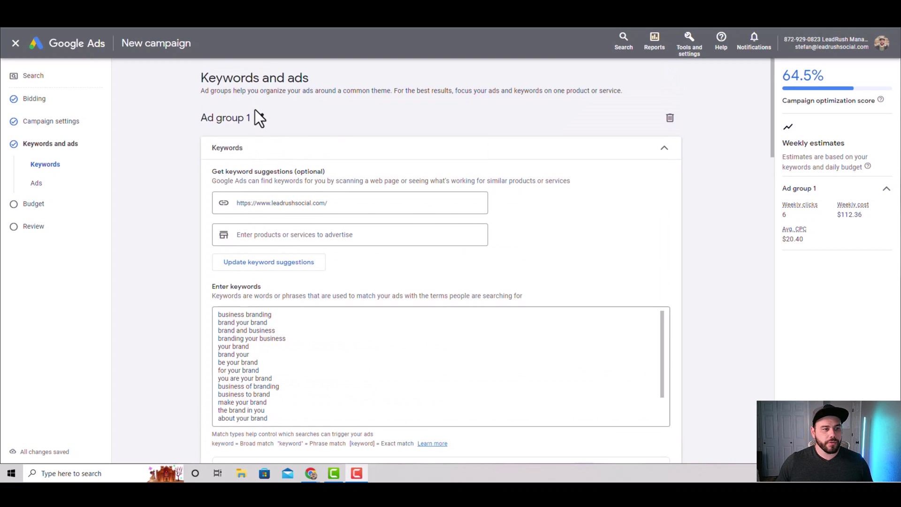
{"action": "left_click", "coordinate": [259, 118]}
{"action": "double_click", "coordinate": [260, 118]}
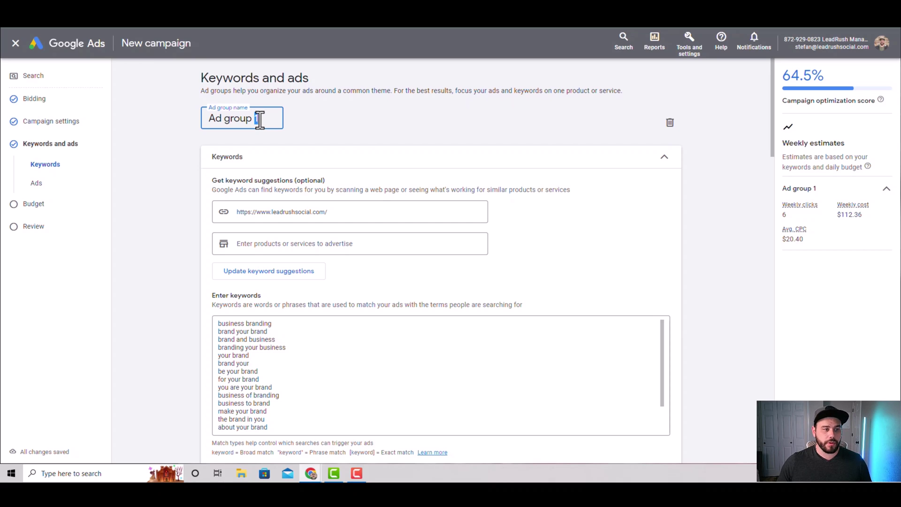
{"action": "triple_click", "coordinate": [260, 119]}
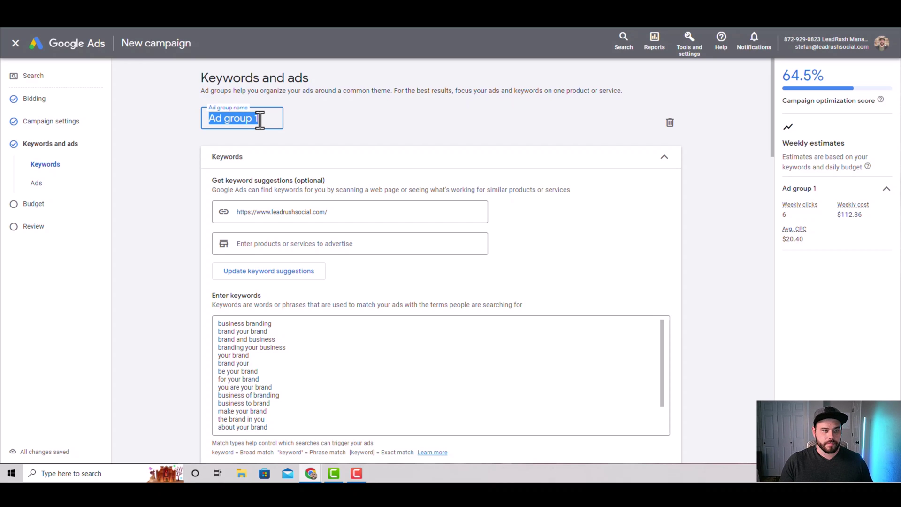
{"action": "type", "text": "how to"}
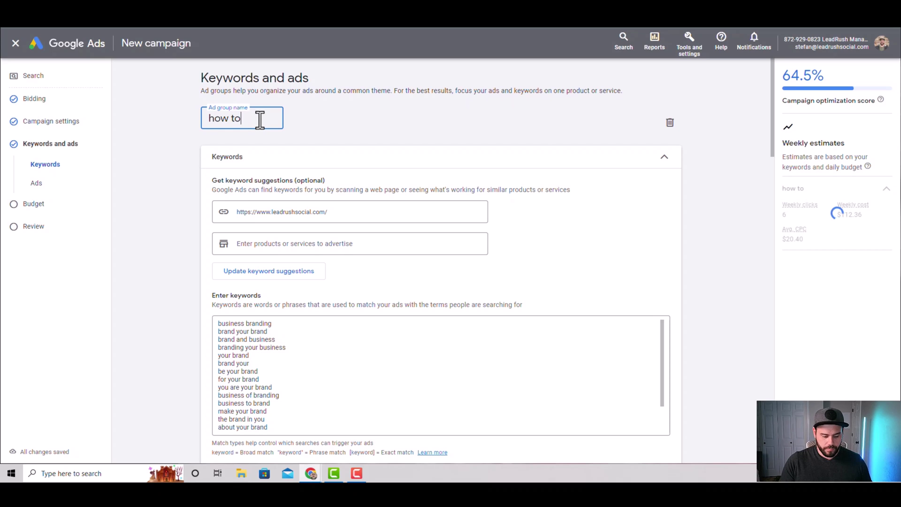
{"action": "type", "text": " buy"}
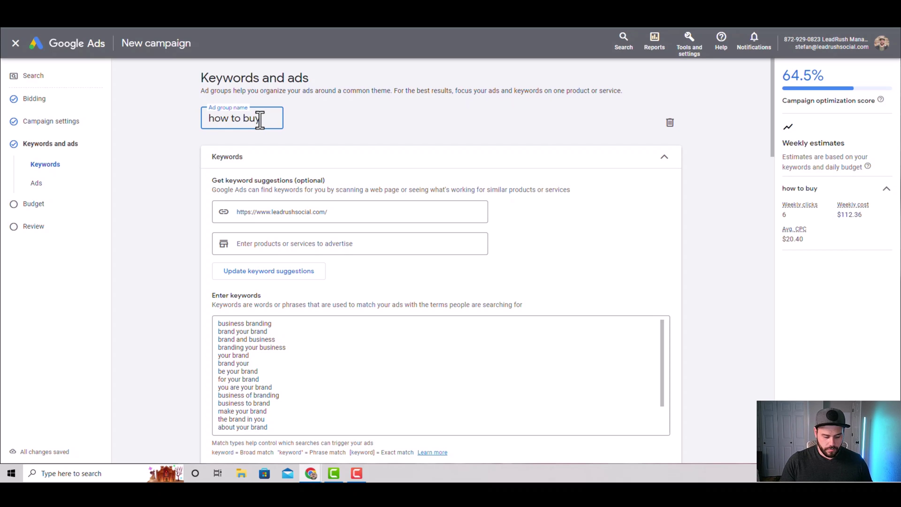
{"action": "type", "text": " a home"}
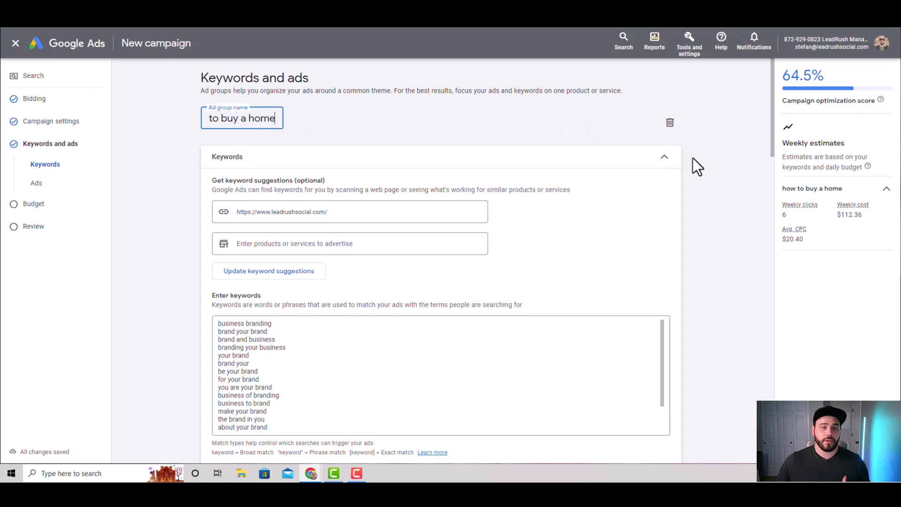
{"action": "left_click", "coordinate": [694, 157]}
Replace all suggested keywords of the ad group with the single keyword "How to buy a home".
{"action": "scroll", "coordinate": [308, 348], "scroll_direction": "down", "scroll_amount": 2}
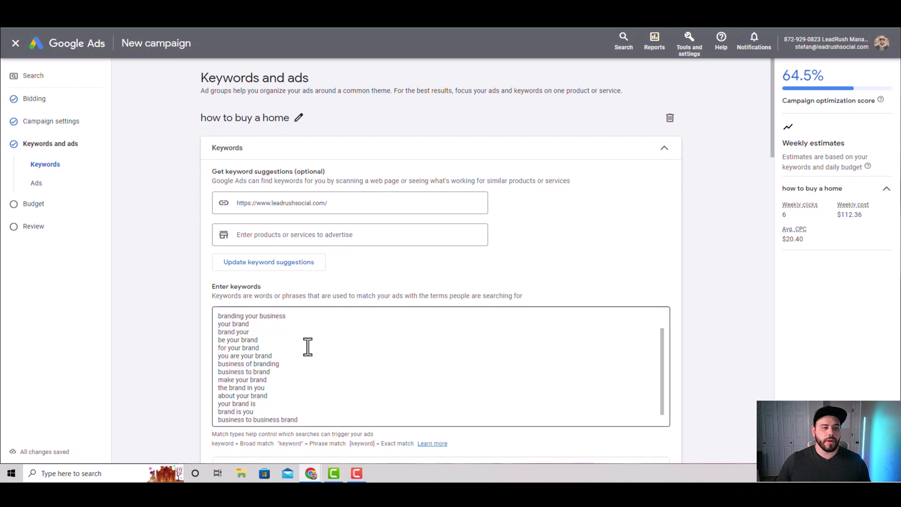
{"action": "scroll", "coordinate": [308, 347], "scroll_direction": "down", "scroll_amount": 5}
{"action": "left_click_drag", "start_coordinate": [277, 232], "coordinate": [221, 127]}
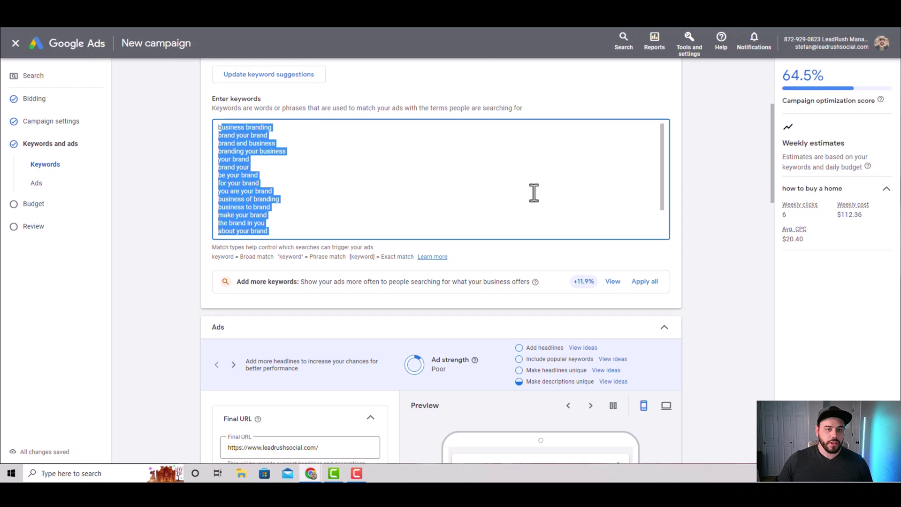
{"action": "scroll", "coordinate": [707, 195], "scroll_direction": "up", "scroll_amount": 4}
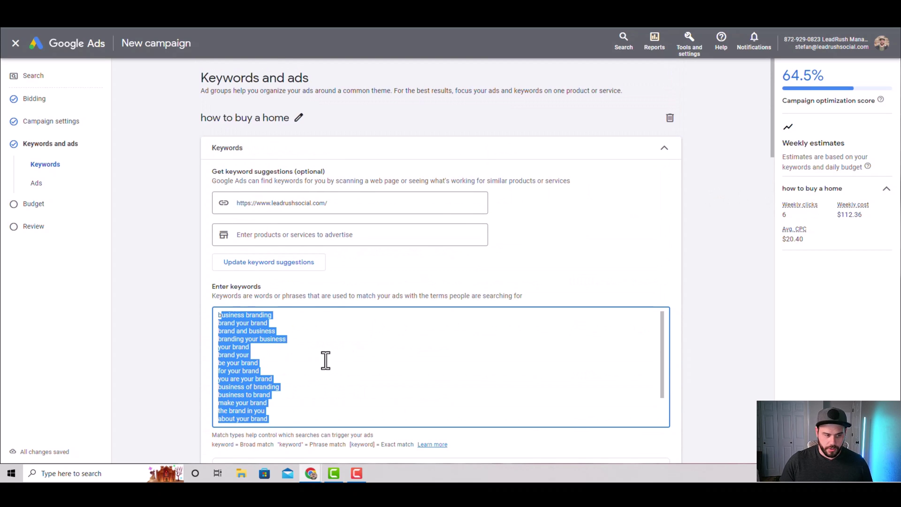
{"action": "key", "text": "BackSpace"}
{"action": "key", "text": "BackSpace"}
{"action": "type", "text": "How"}
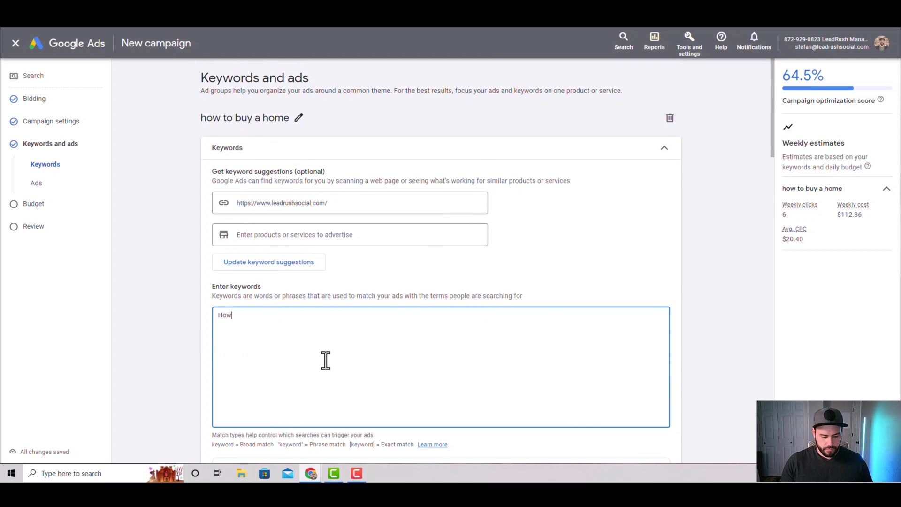
{"action": "type", "text": " to buy a "}
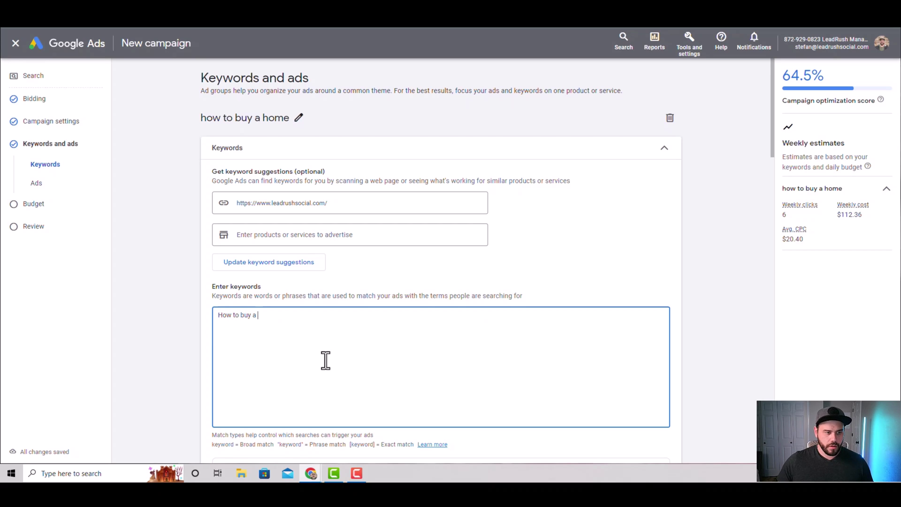
{"action": "type", "text": "home"}
{"action": "left_click", "coordinate": [703, 306]}
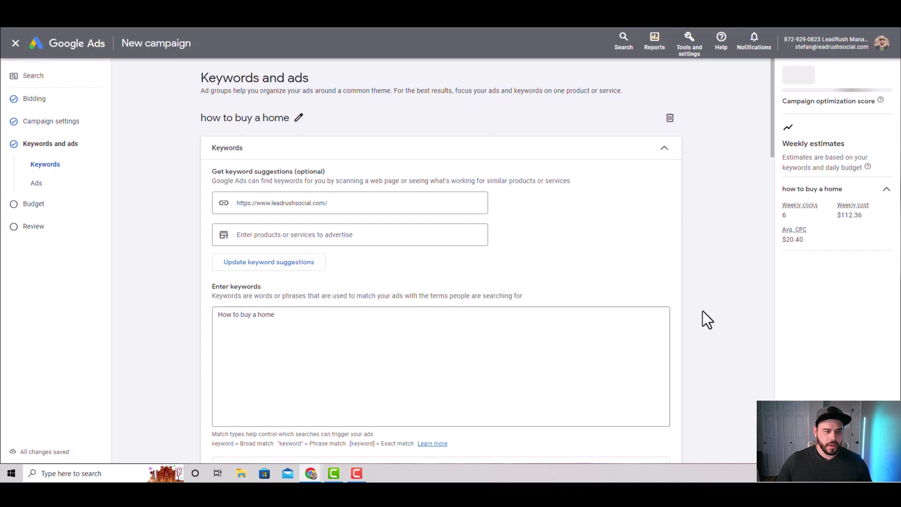
Examine the ad group's keyword settings and the ad's final URL, display path and preview.
{"action": "scroll", "coordinate": [702, 314], "scroll_direction": "down", "scroll_amount": 3}
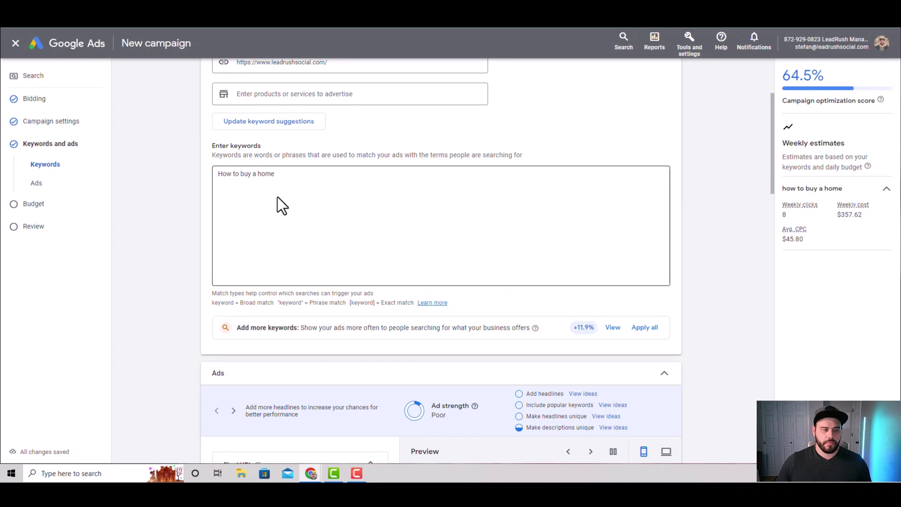
{"action": "scroll", "coordinate": [741, 206], "scroll_direction": "up", "scroll_amount": 1}
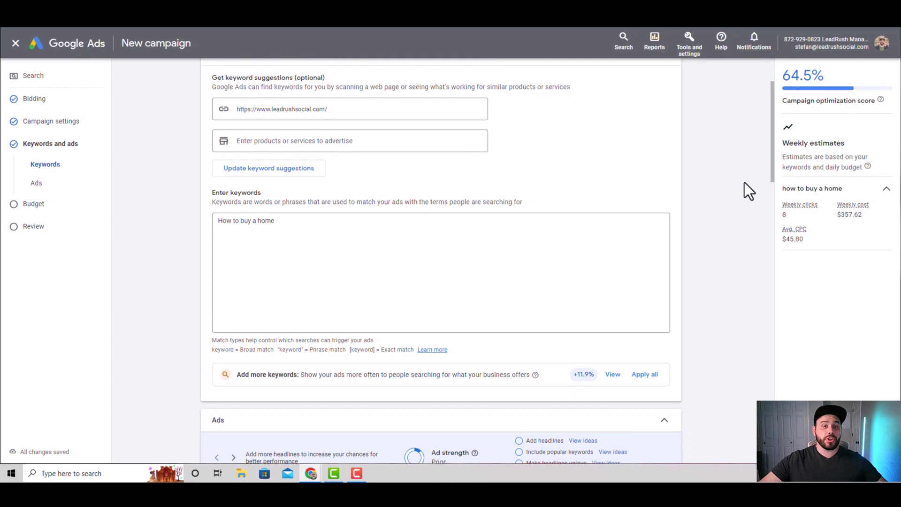
{"action": "scroll", "coordinate": [744, 182], "scroll_direction": "up", "scroll_amount": 2}
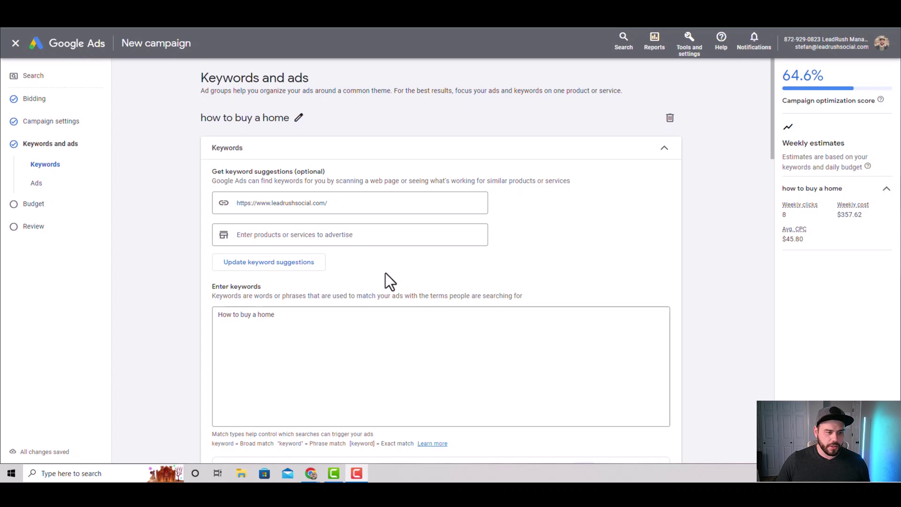
{"action": "scroll", "coordinate": [728, 150], "scroll_direction": "down", "scroll_amount": 7}
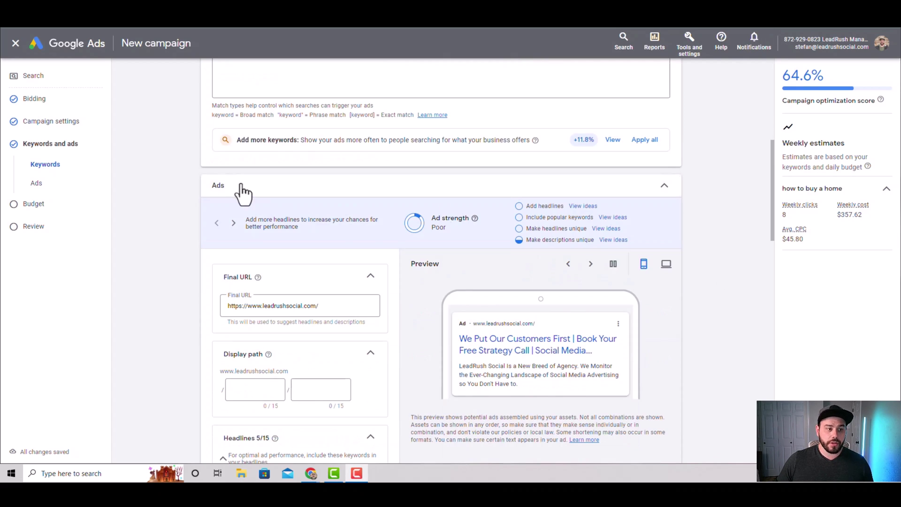
{"action": "scroll", "coordinate": [319, 207], "scroll_direction": "up", "scroll_amount": 7}
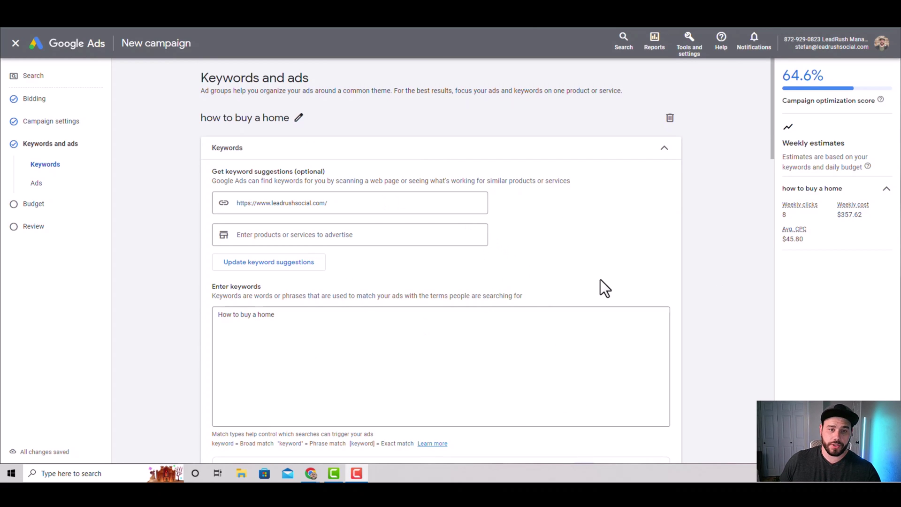
{"action": "scroll", "coordinate": [606, 301], "scroll_direction": "down", "scroll_amount": 4}
{"action": "scroll", "coordinate": [610, 312], "scroll_direction": "down", "scroll_amount": 3}
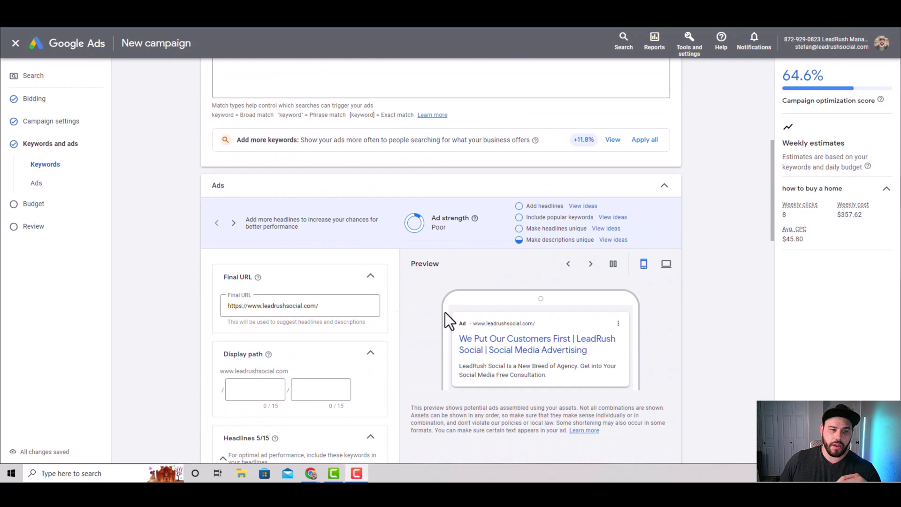
{"action": "scroll", "coordinate": [477, 300], "scroll_direction": "down", "scroll_amount": 4}
{"action": "scroll", "coordinate": [403, 267], "scroll_direction": "up", "scroll_amount": 3}
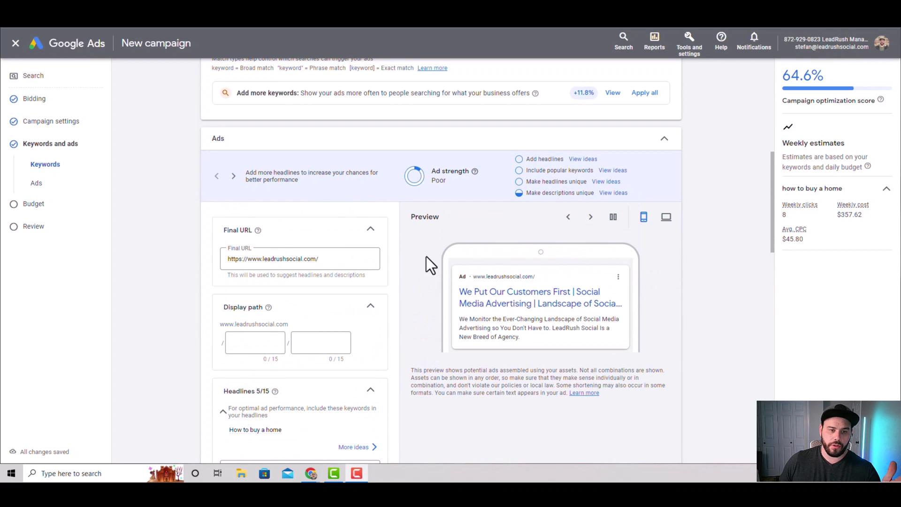
Set the first part of the ad's display path to "learn-more", leaving the final URL as it is.
{"action": "left_click", "coordinate": [240, 259]}
{"action": "type", "text": "s"}
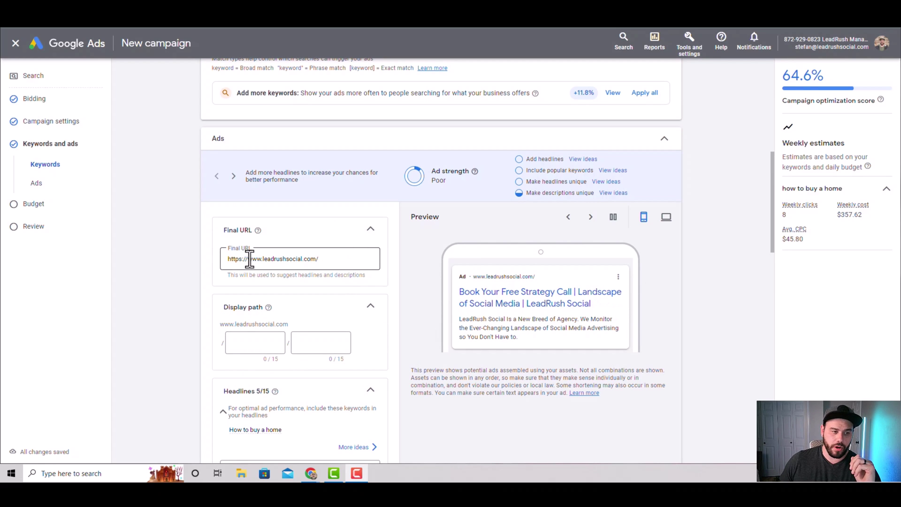
{"action": "left_click", "coordinate": [260, 344]}
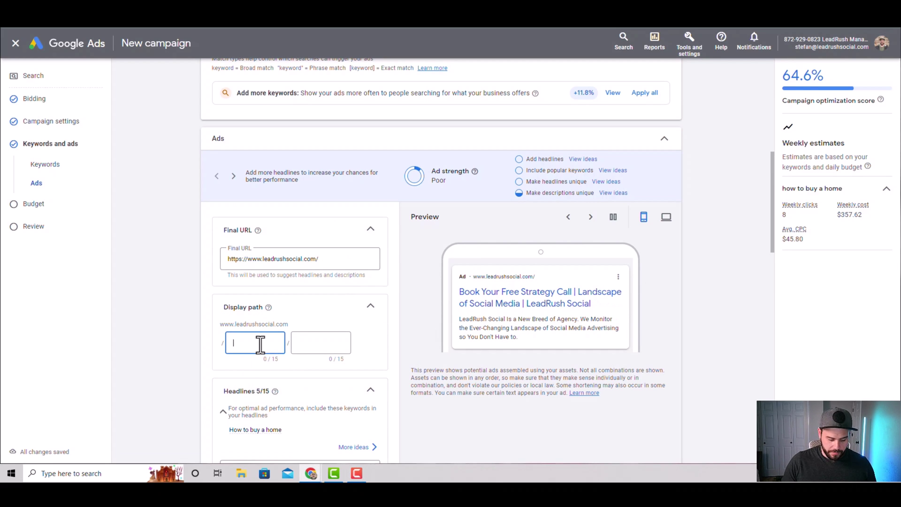
{"action": "type", "text": "learn-m"}
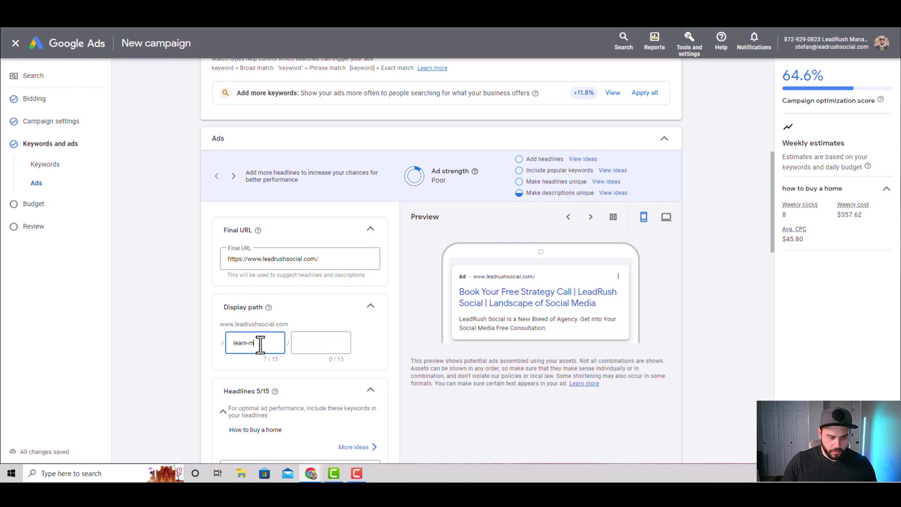
{"action": "type", "text": "ore"}
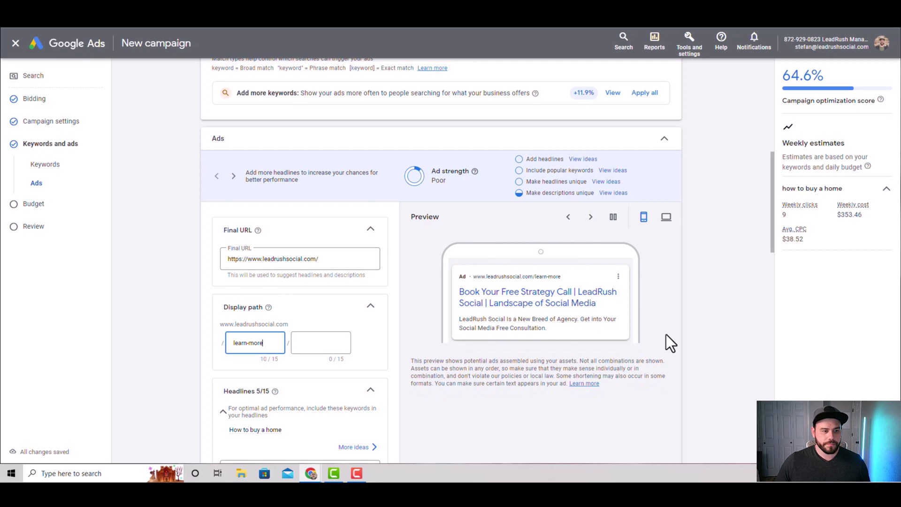
Replace the ad's second headline, "Landscape of Social Media", with "Marketing Agency Near Me".
{"action": "scroll", "coordinate": [666, 334], "scroll_direction": "down", "scroll_amount": 2}
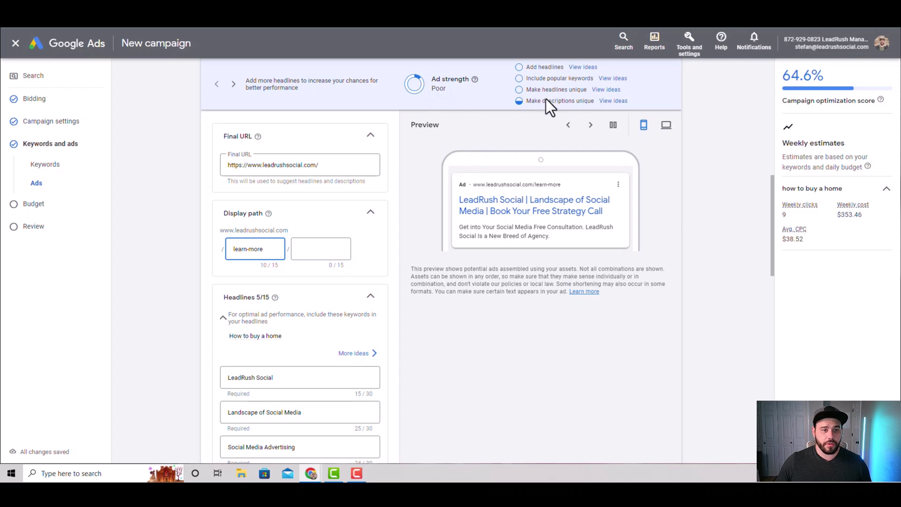
{"action": "scroll", "coordinate": [386, 256], "scroll_direction": "down", "scroll_amount": 3}
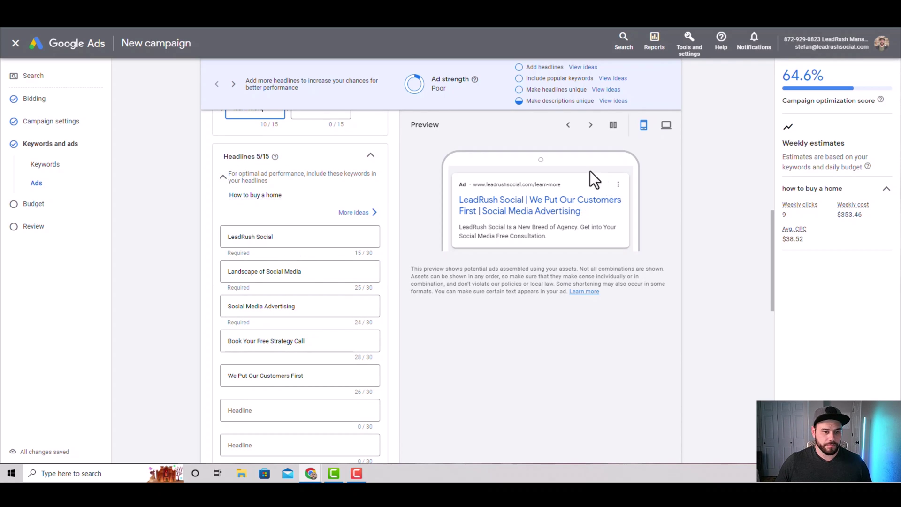
{"action": "triple_click", "coordinate": [277, 272]}
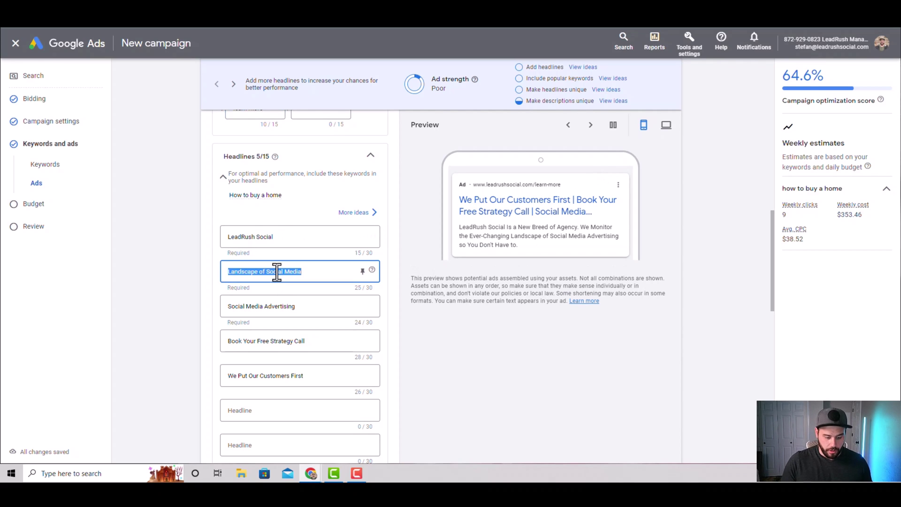
{"action": "type", "text": "Mar"}
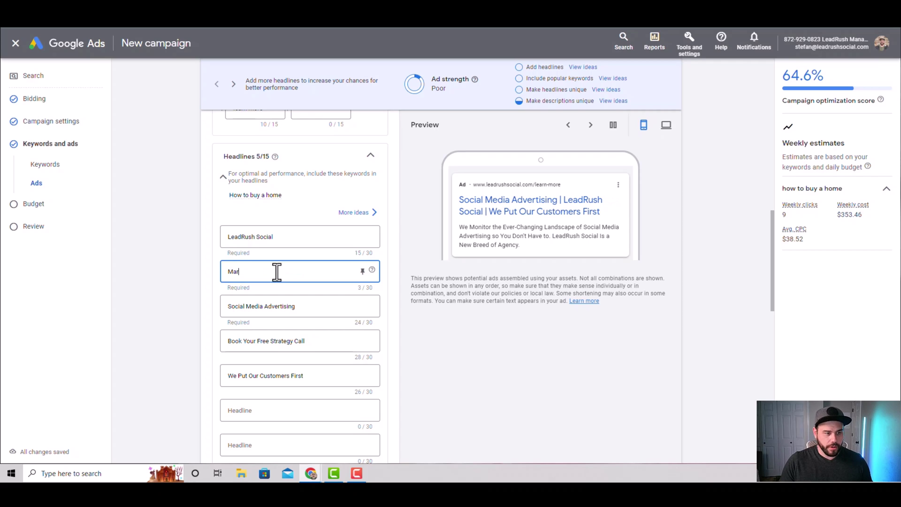
{"action": "type", "text": "keting Agen"}
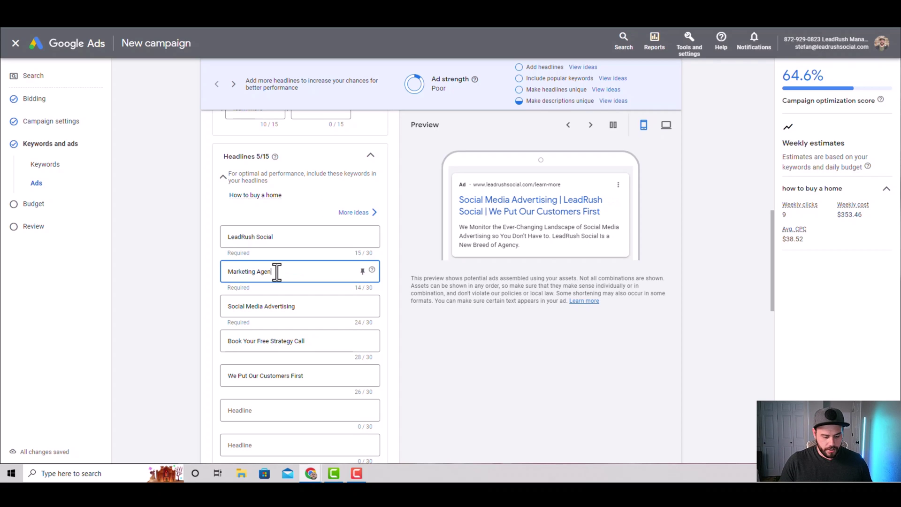
{"action": "type", "text": "cy Near Me"}
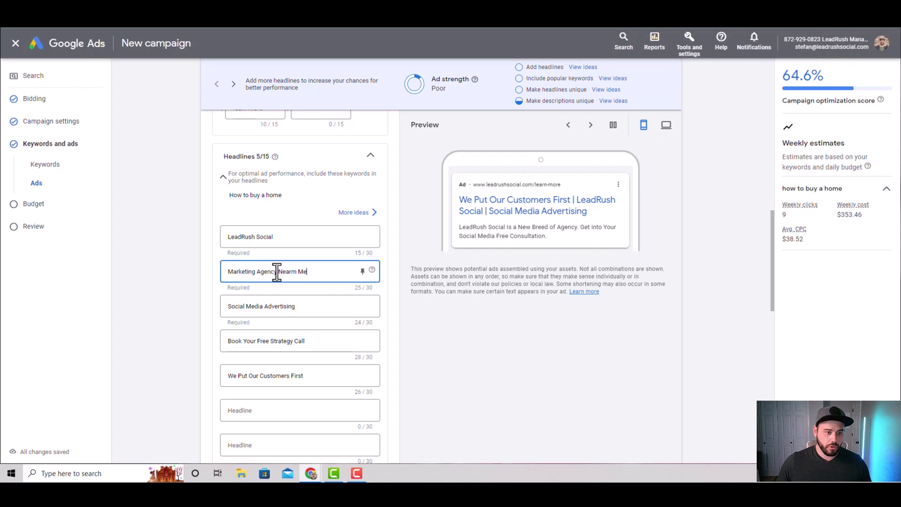
{"action": "left_click", "coordinate": [296, 271]}
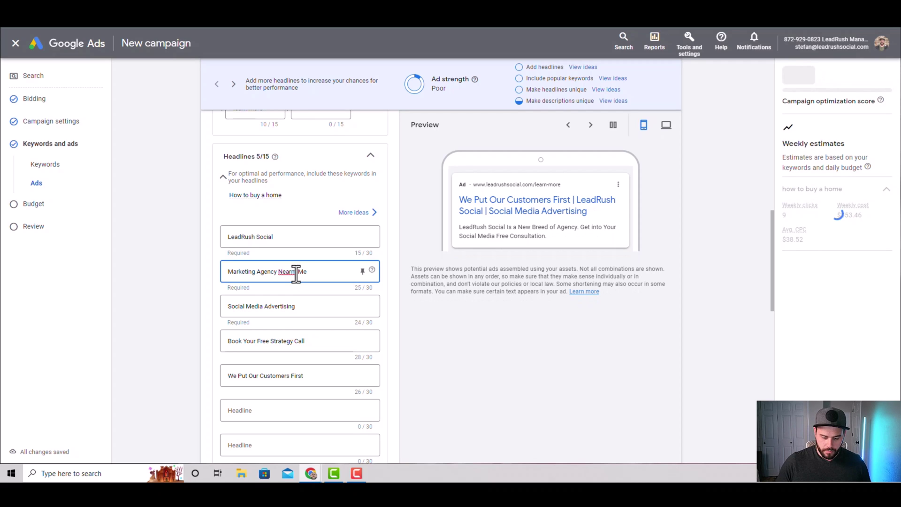
{"action": "key", "text": "BackSpace"}
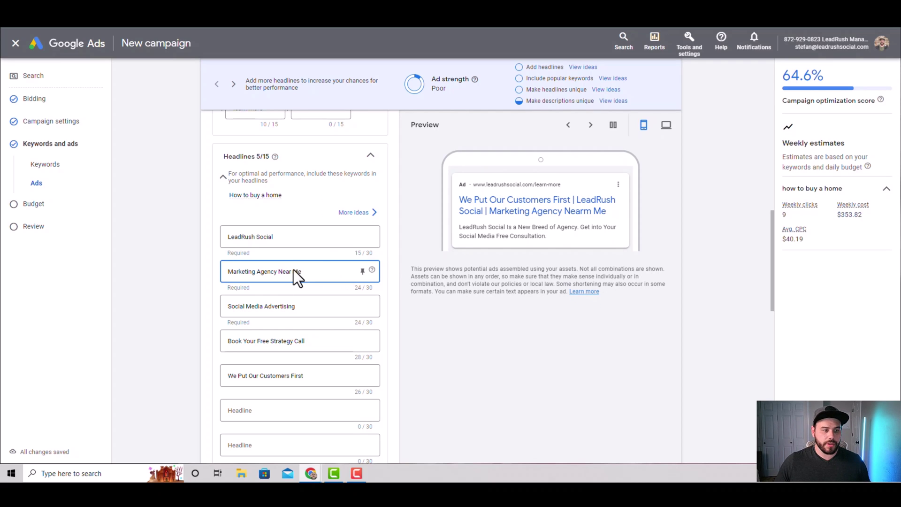
Replace the ad's third headline, "Social Media Advertising", with "Free Consultation".
{"action": "triple_click", "coordinate": [265, 311]}
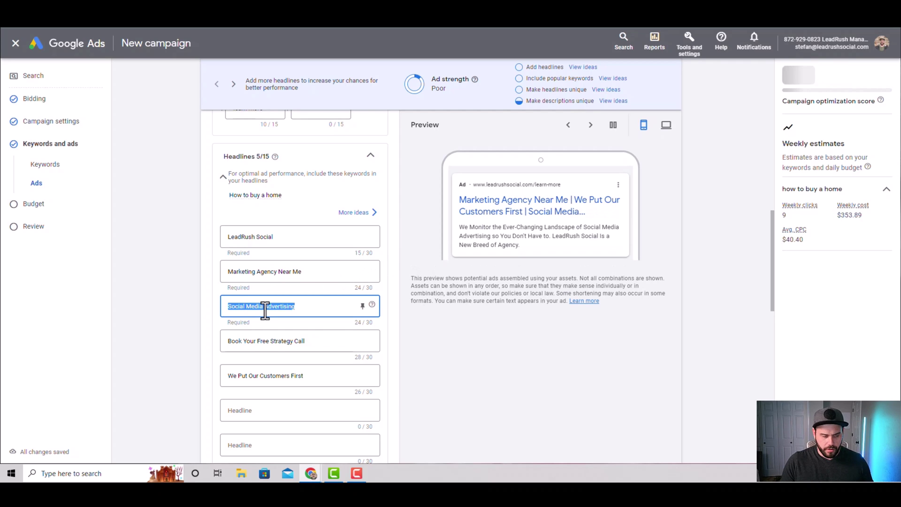
{"action": "type", "text": "Free C"}
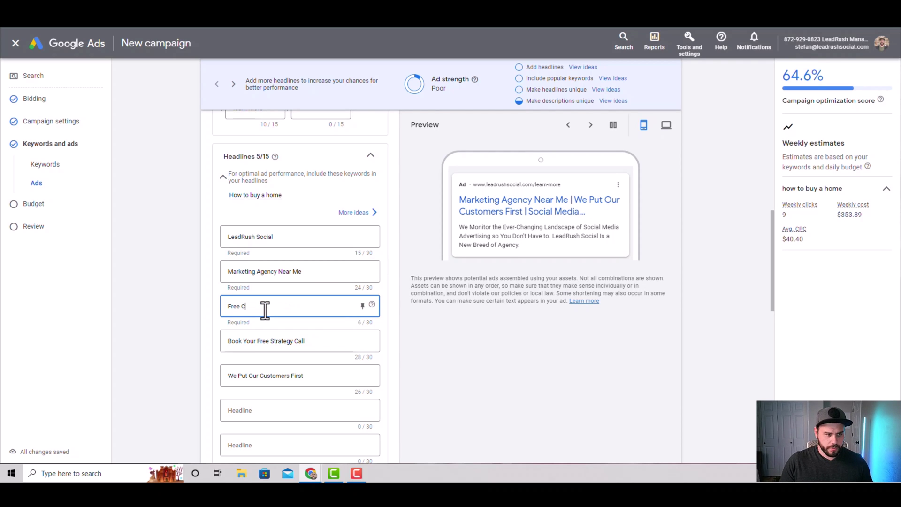
{"action": "type", "text": "onsultation"}
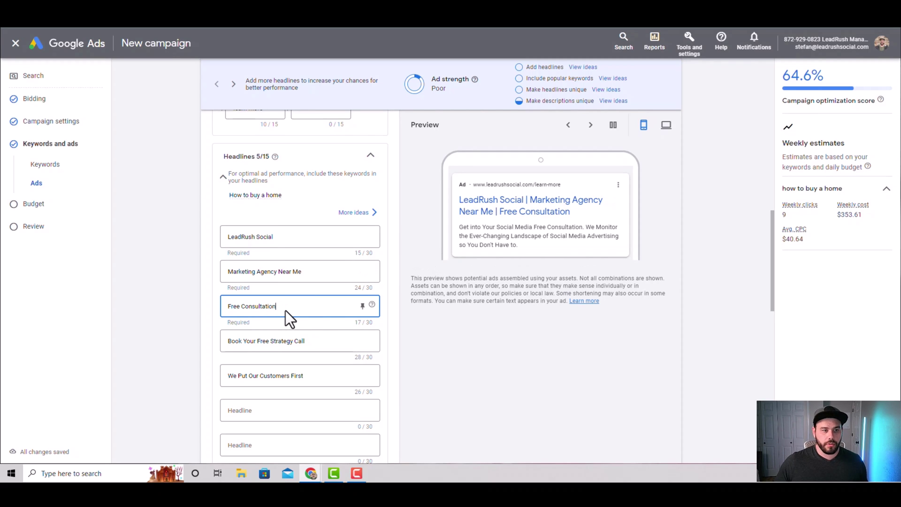
Review the ad group's keyword and the ad's headlines and descriptions, comparing them with the ad preview.
{"action": "scroll", "coordinate": [402, 238], "scroll_direction": "up", "scroll_amount": 10}
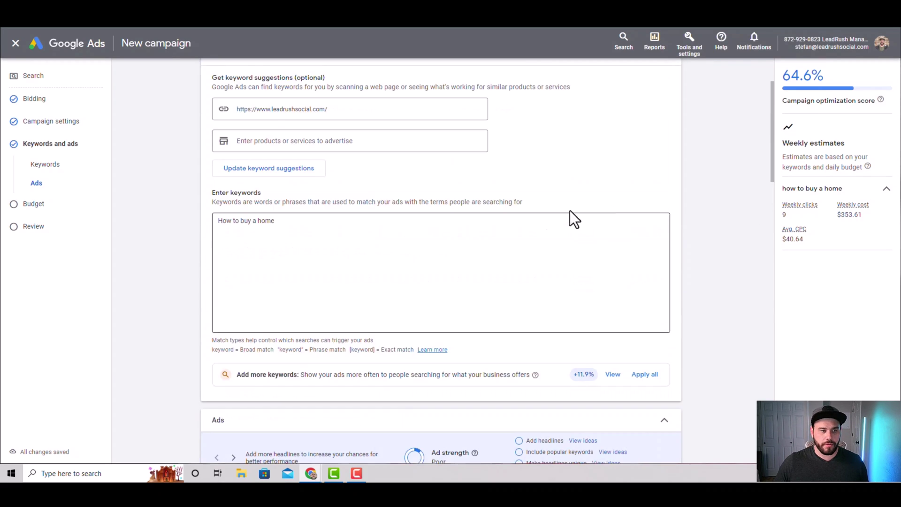
{"action": "scroll", "coordinate": [280, 243], "scroll_direction": "down", "scroll_amount": 10}
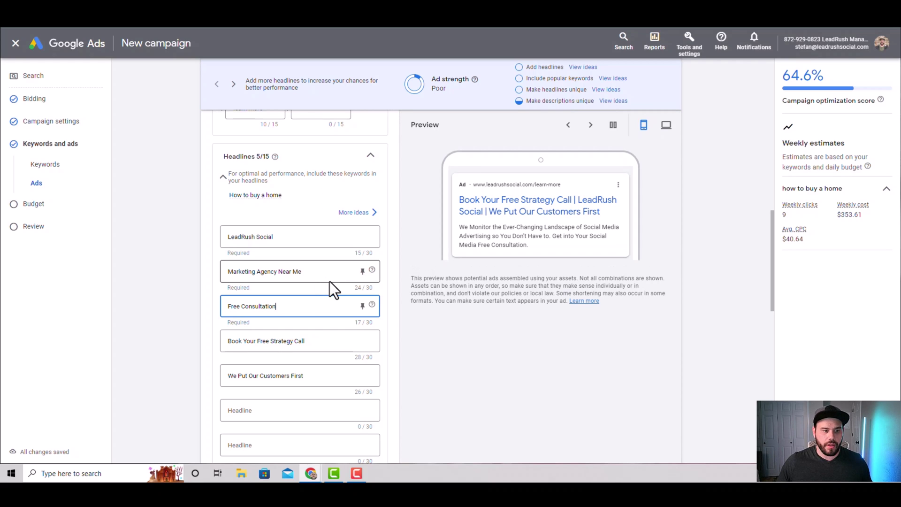
{"action": "scroll", "coordinate": [291, 274], "scroll_direction": "down", "scroll_amount": 2}
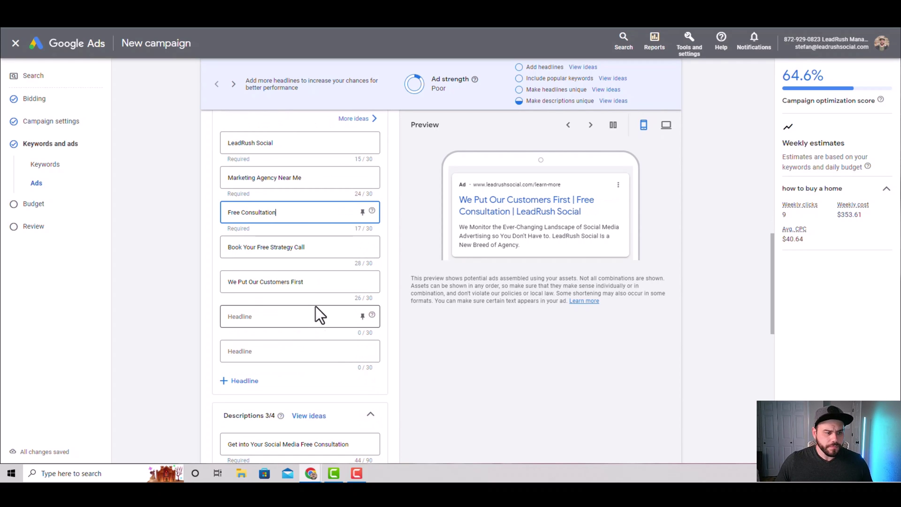
{"action": "scroll", "coordinate": [296, 319], "scroll_direction": "down", "scroll_amount": 2}
{"action": "scroll", "coordinate": [357, 305], "scroll_direction": "down", "scroll_amount": 2}
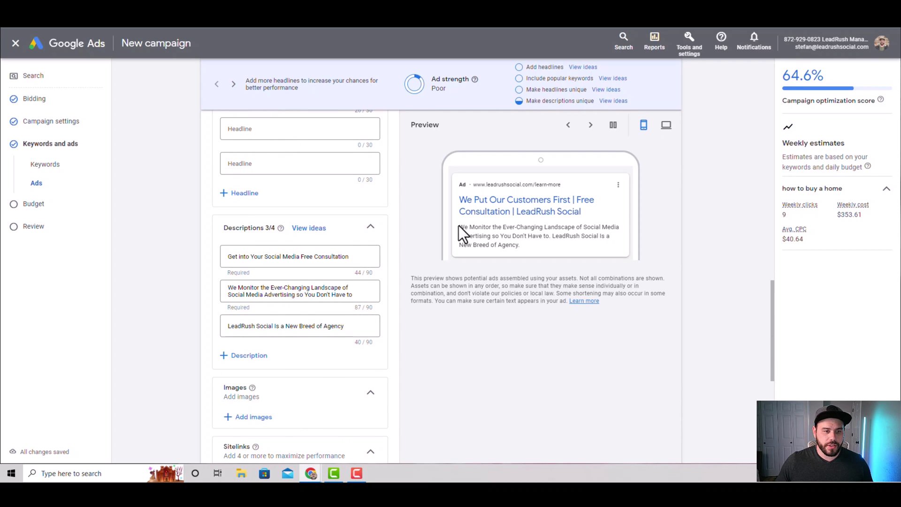
{"action": "left_click_drag", "start_coordinate": [458, 225], "coordinate": [531, 251]}
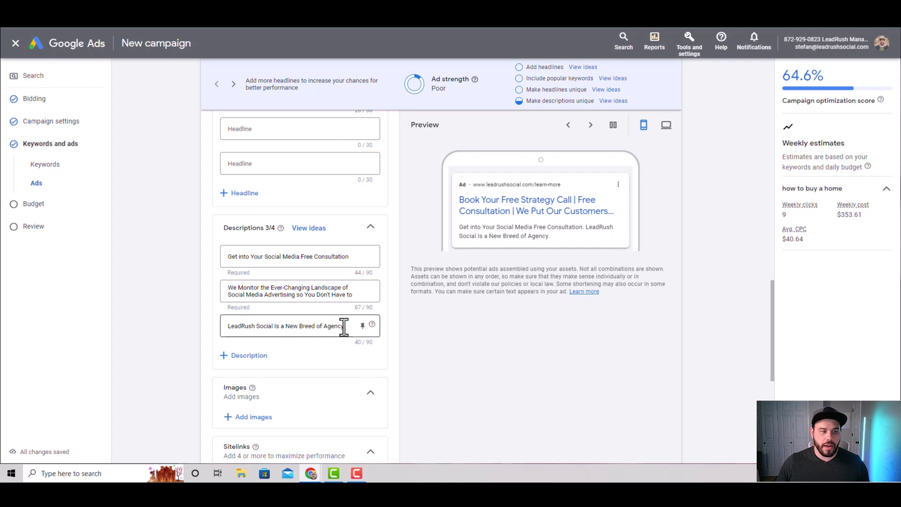
{"action": "scroll", "coordinate": [393, 279], "scroll_direction": "up", "scroll_amount": 4}
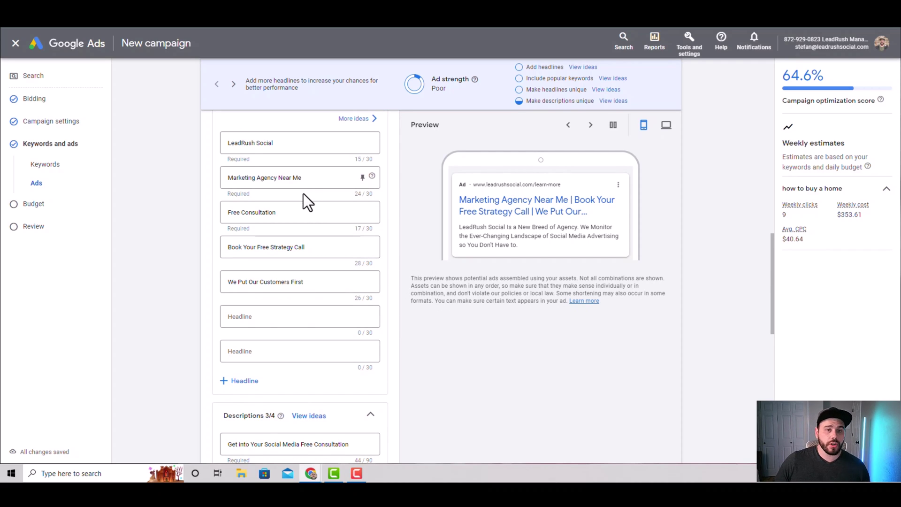
{"action": "scroll", "coordinate": [303, 193], "scroll_direction": "up", "scroll_amount": 1}
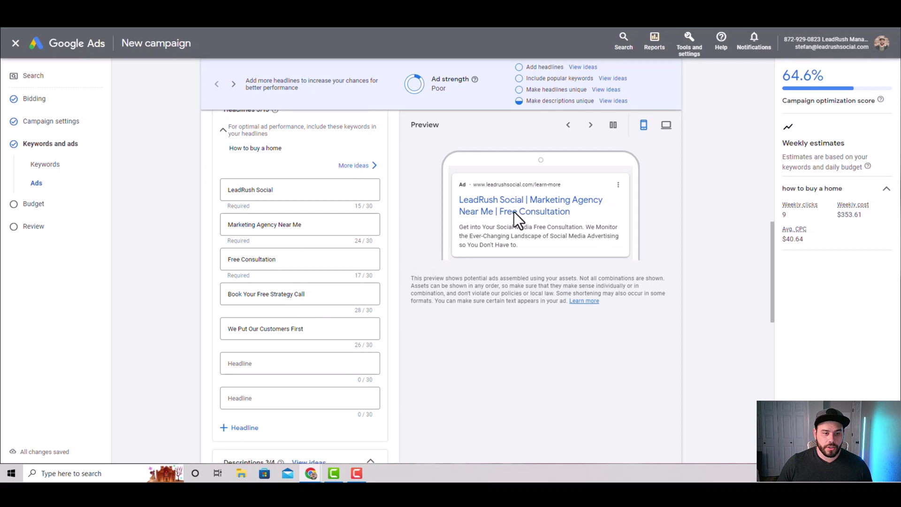
Pin the headline "Book Your Free Strategy Call" to position 3 and the headline "Free Consultation" to position 2.
{"action": "left_click", "coordinate": [362, 295]}
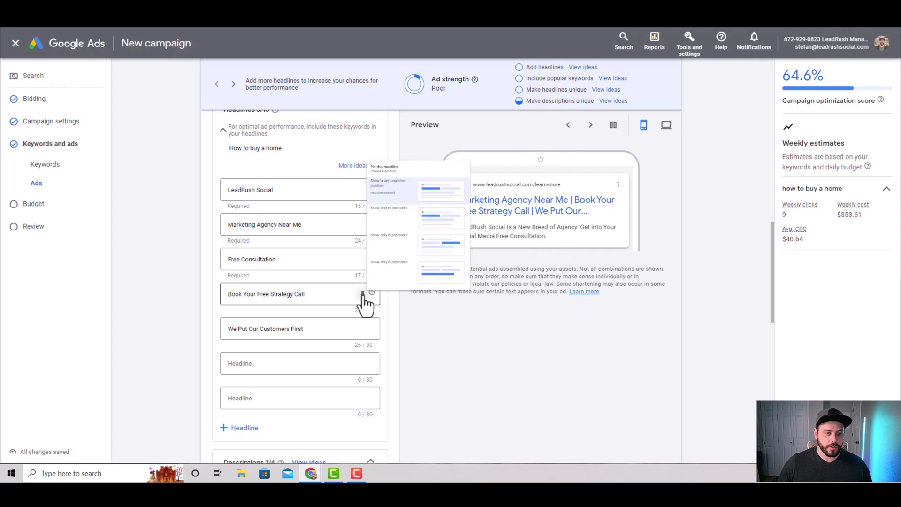
{"action": "left_click", "coordinate": [456, 270]}
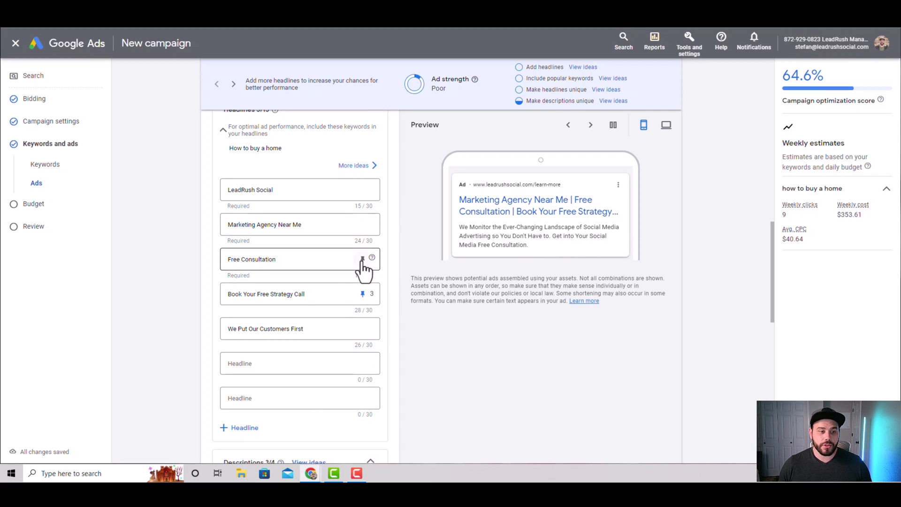
{"action": "left_click", "coordinate": [362, 260]}
{"action": "left_click", "coordinate": [479, 196]}
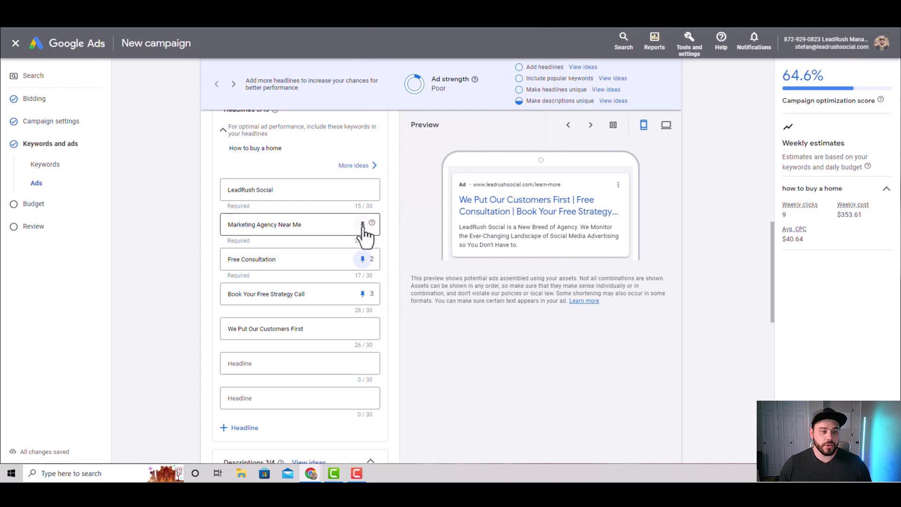
Try pinning the headline "Marketing Agency Near Me" to position 1, and reset it to show in any unpinned position.
{"action": "left_click", "coordinate": [362, 225]}
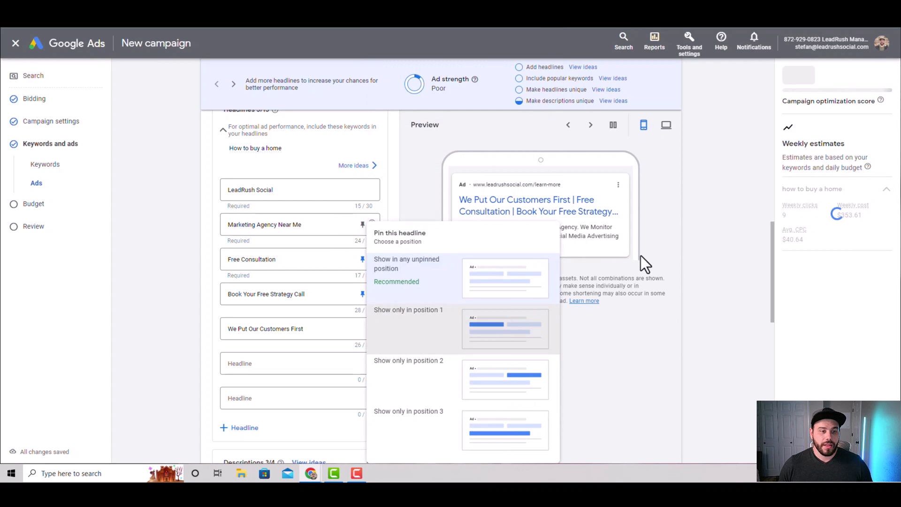
{"action": "left_click", "coordinate": [409, 320]}
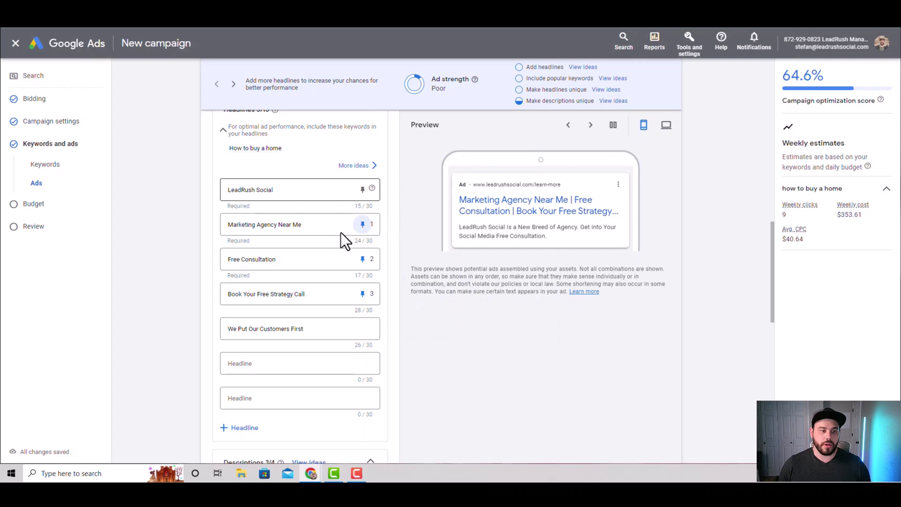
{"action": "left_click", "coordinate": [395, 227]}
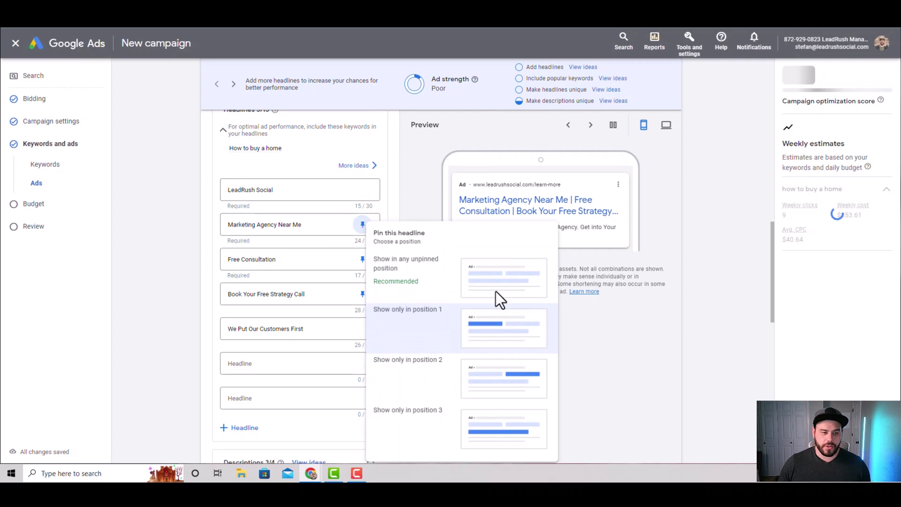
{"action": "left_click", "coordinate": [570, 281]}
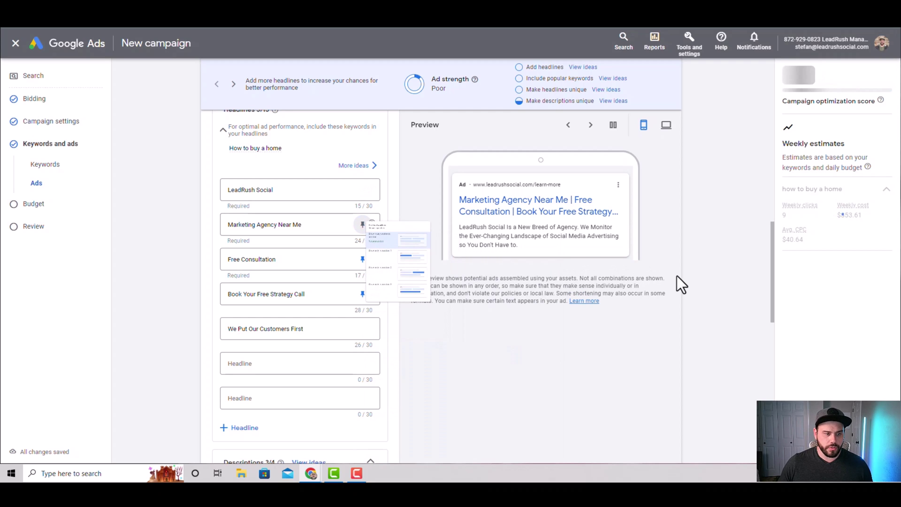
Examine the weekly estimates, the headlines and descriptions, and the pin position options of the "Free Consultation" headline.
{"action": "scroll", "coordinate": [783, 250], "scroll_direction": "down", "scroll_amount": 2}
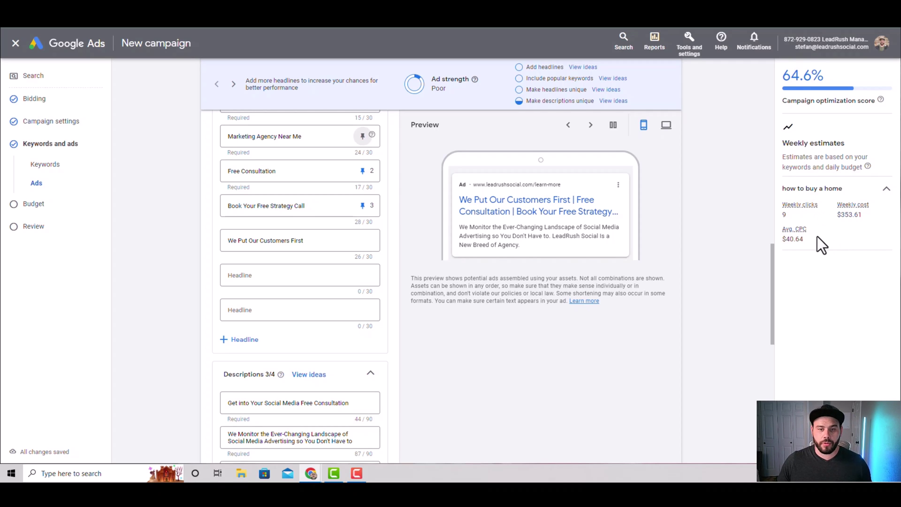
{"action": "mouse_move", "coordinate": [801, 232]}
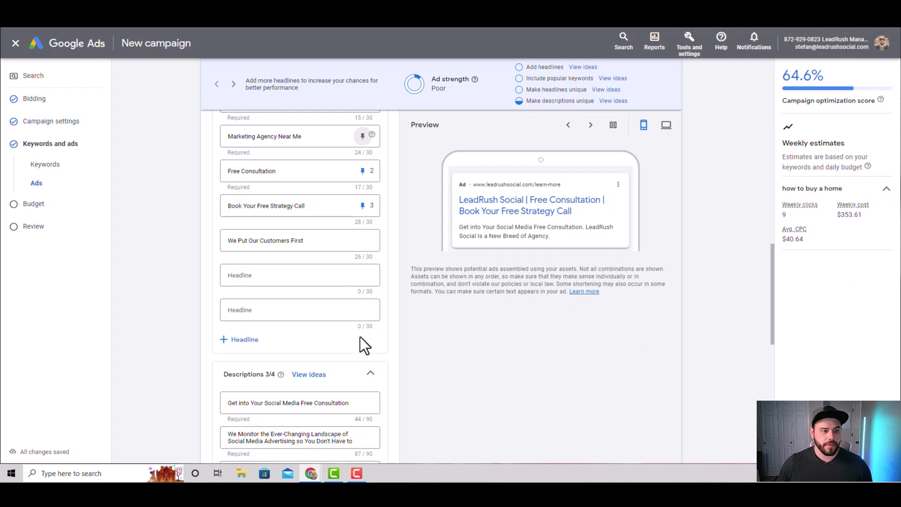
{"action": "scroll", "coordinate": [361, 344], "scroll_direction": "down", "scroll_amount": 4}
{"action": "scroll", "coordinate": [424, 202], "scroll_direction": "up", "scroll_amount": 3}
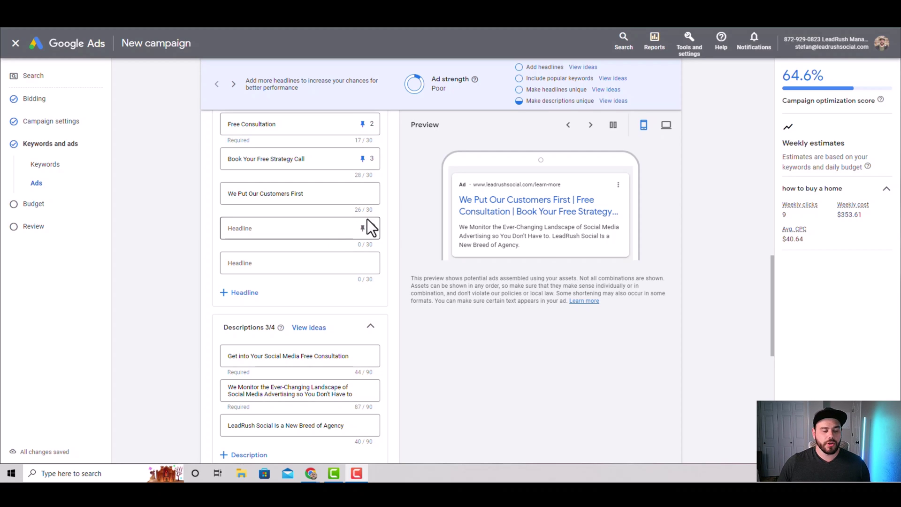
{"action": "scroll", "coordinate": [369, 227], "scroll_direction": "up", "scroll_amount": 2}
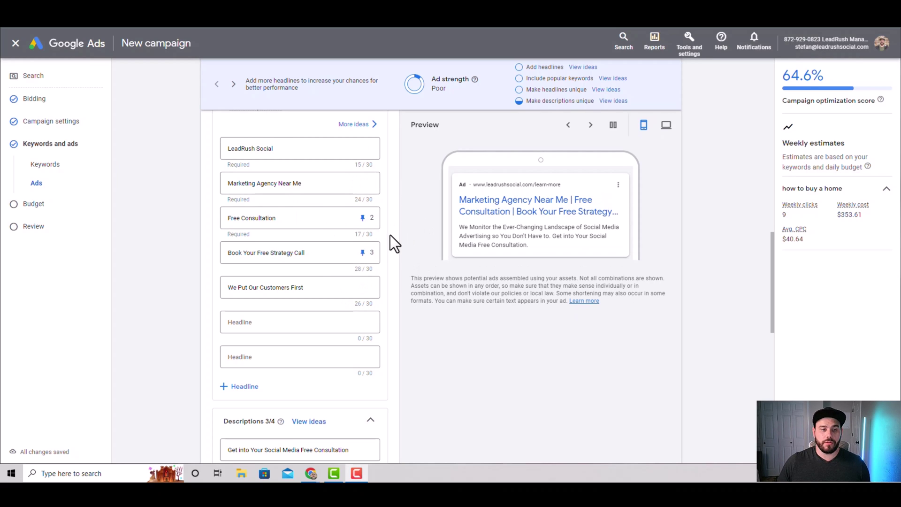
{"action": "left_click", "coordinate": [364, 218]}
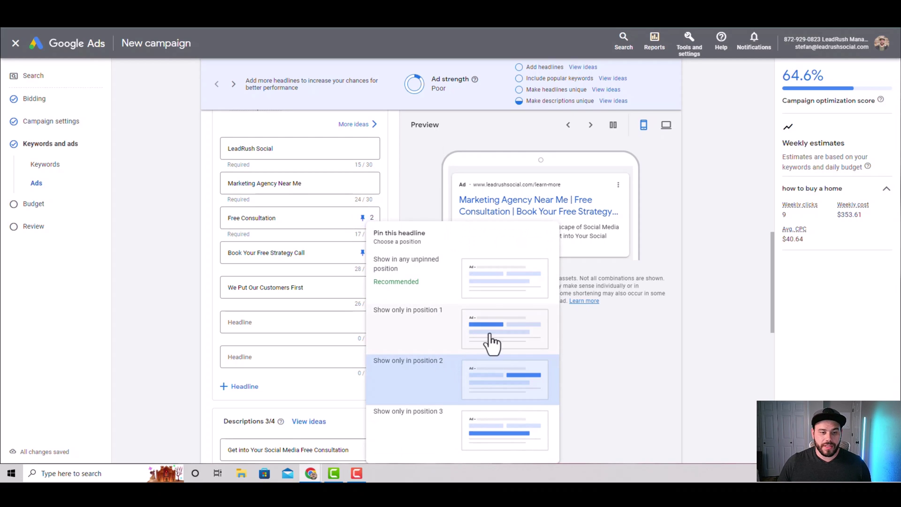
{"action": "left_click", "coordinate": [626, 328]}
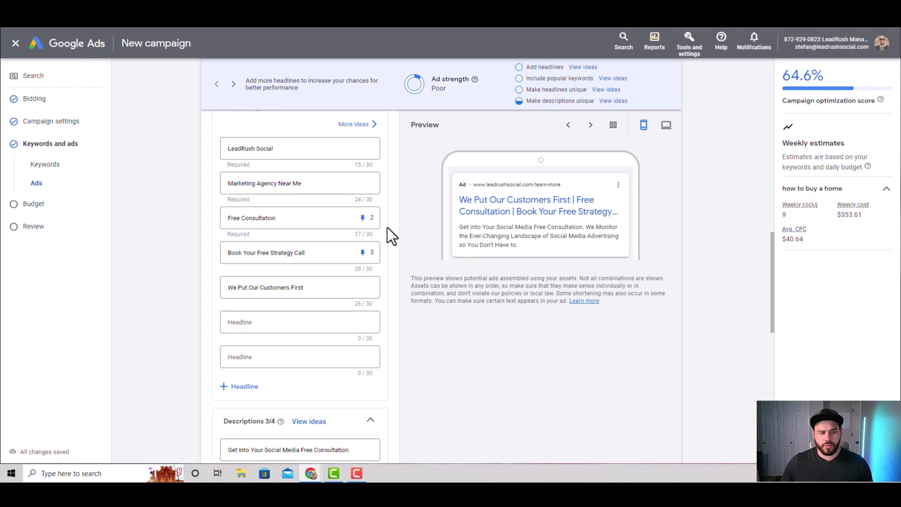
Review the ad's images, sitelinks and callouts sections and expand the list of additional asset types.
{"action": "scroll", "coordinate": [388, 234], "scroll_direction": "down", "scroll_amount": 2}
{"action": "scroll", "coordinate": [404, 281], "scroll_direction": "down", "scroll_amount": 1}
{"action": "scroll", "coordinate": [408, 275], "scroll_direction": "down", "scroll_amount": 5}
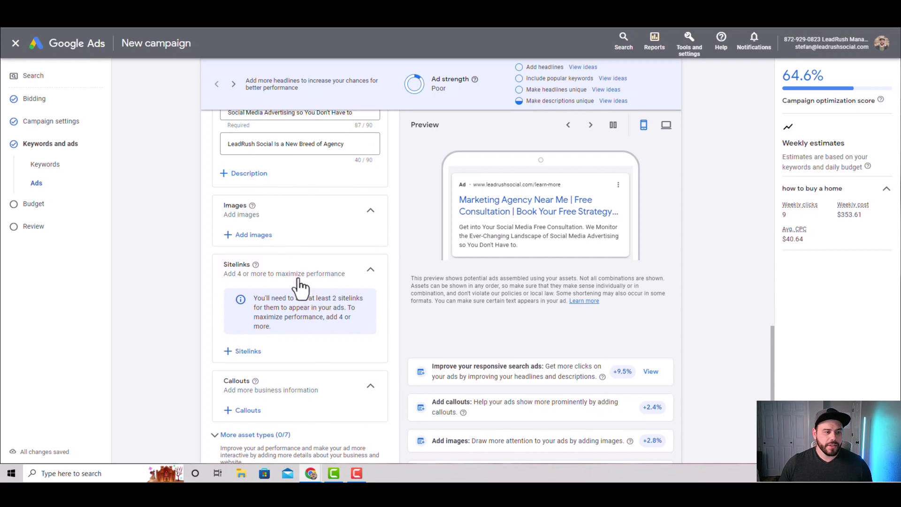
{"action": "scroll", "coordinate": [294, 359], "scroll_direction": "down", "scroll_amount": 1}
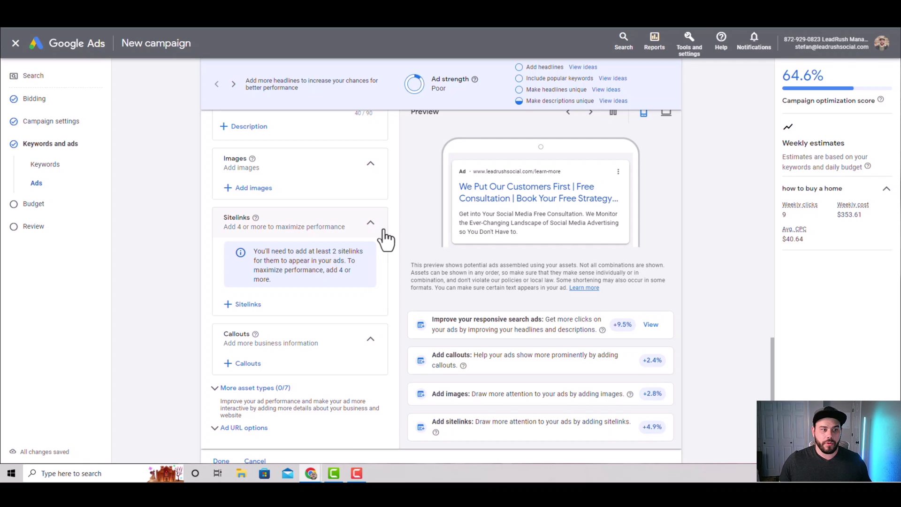
{"action": "scroll", "coordinate": [385, 240], "scroll_direction": "down", "scroll_amount": 1}
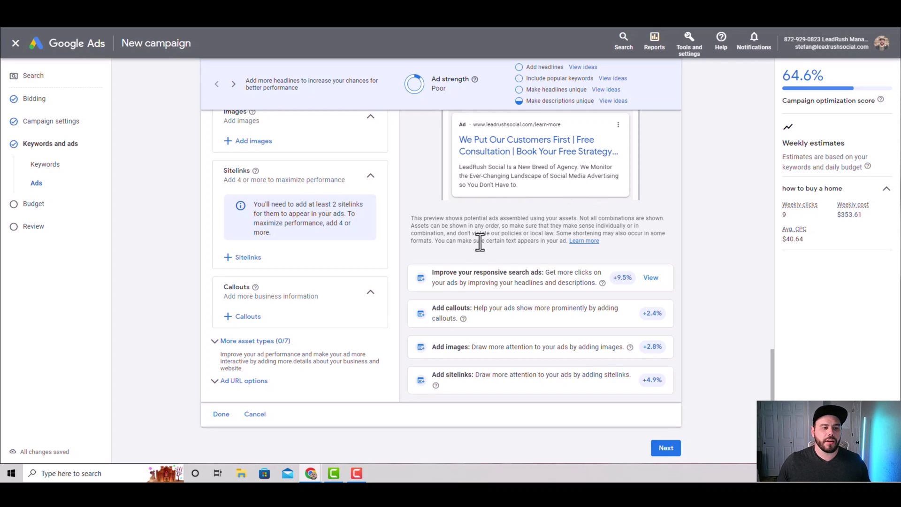
{"action": "left_click", "coordinate": [222, 344]}
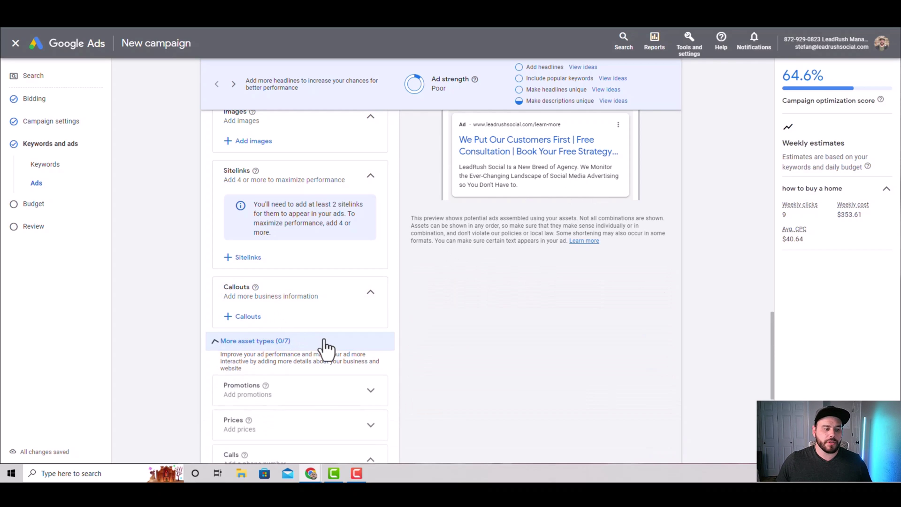
Review the ad's additional asset types, including calls, structured snippets, lead forms and apps, and continue to the budget stage.
{"action": "scroll", "coordinate": [322, 350], "scroll_direction": "down", "scroll_amount": 3}
{"action": "scroll", "coordinate": [318, 358], "scroll_direction": "down", "scroll_amount": 1}
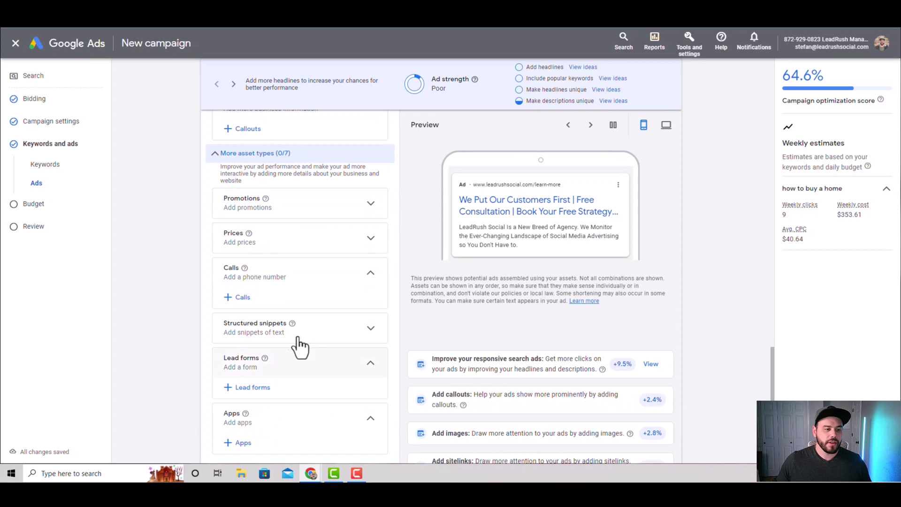
{"action": "scroll", "coordinate": [276, 339], "scroll_direction": "down", "scroll_amount": 1}
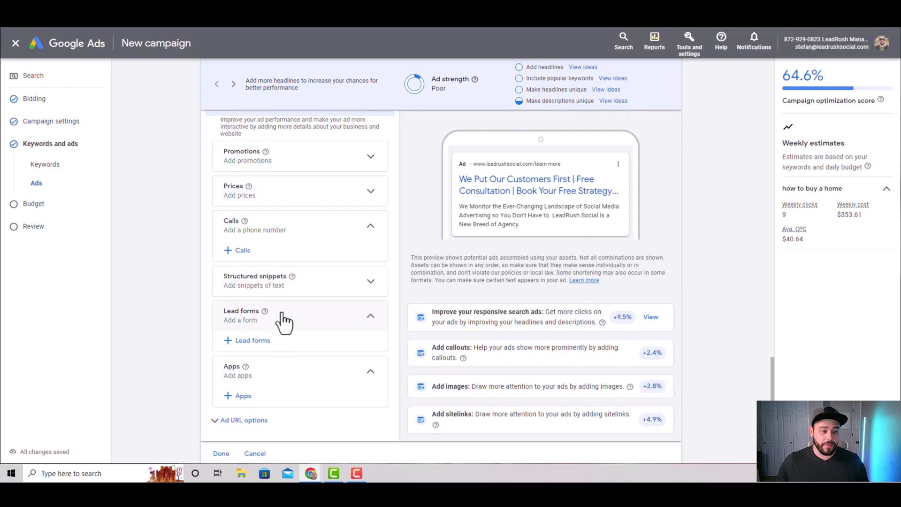
{"action": "scroll", "coordinate": [324, 366], "scroll_direction": "down", "scroll_amount": 1}
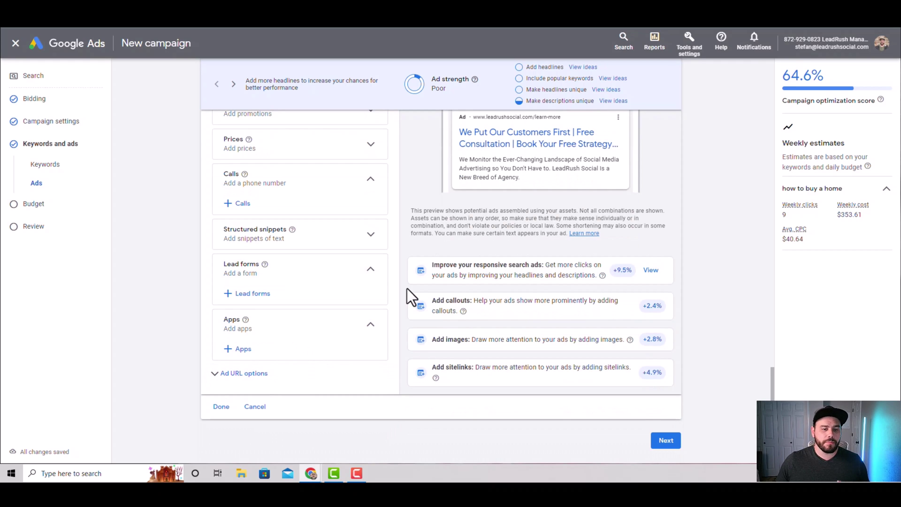
{"action": "scroll", "coordinate": [439, 221], "scroll_direction": "up", "scroll_amount": 2}
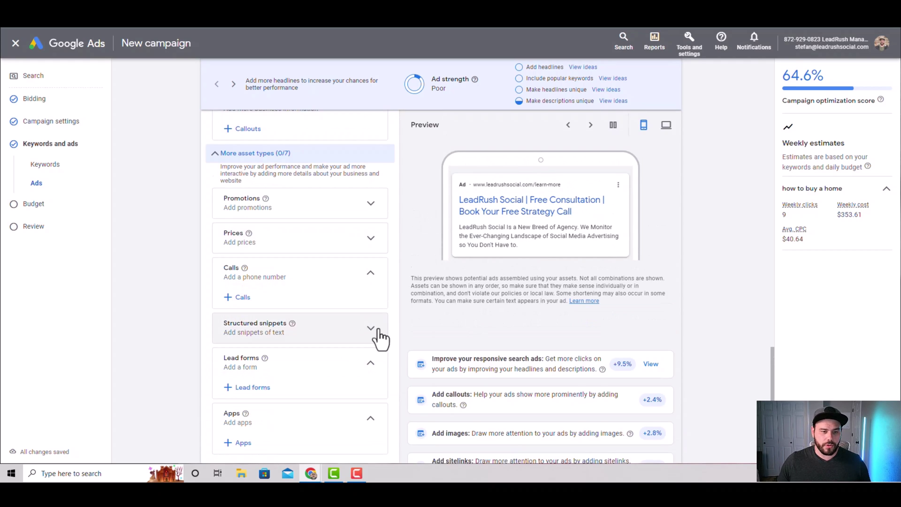
{"action": "scroll", "coordinate": [620, 433], "scroll_direction": "down", "scroll_amount": 3}
{"action": "left_click", "coordinate": [670, 397]}
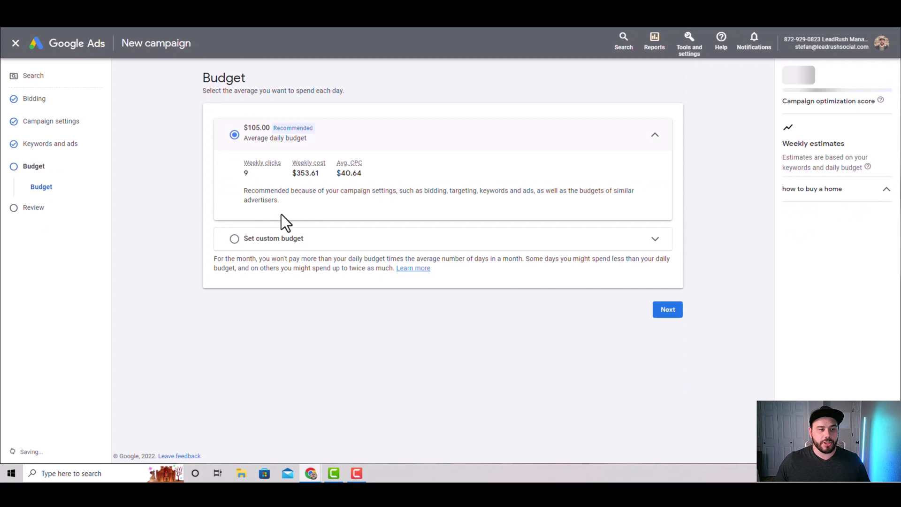
Set a custom average daily budget of $5.00 for the campaign and continue to the final review.
{"action": "left_click", "coordinate": [244, 240]}
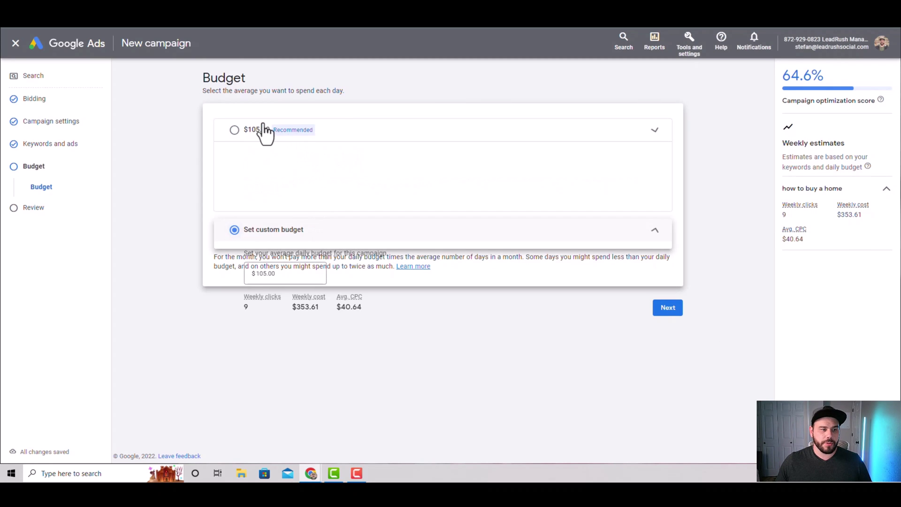
{"action": "left_click", "coordinate": [263, 195]}
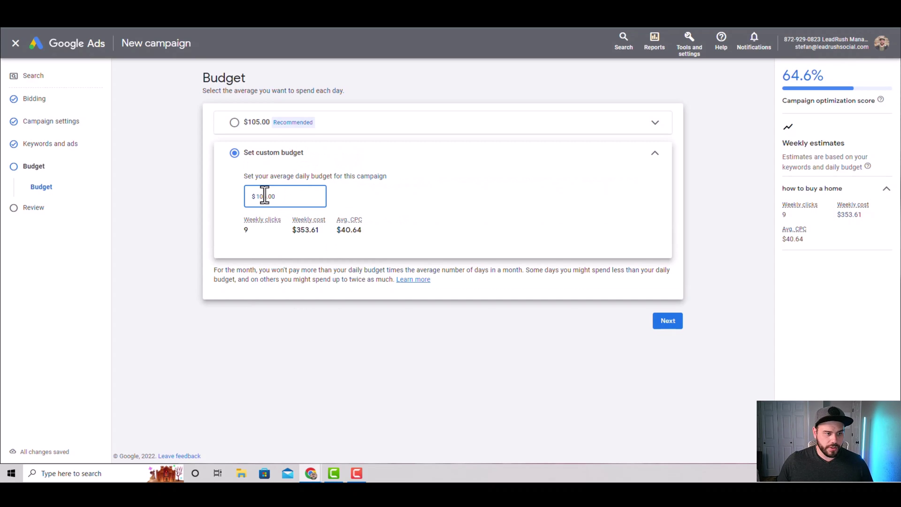
{"action": "key", "text": "BackSpace"}
{"action": "key", "text": "BackSpace"}
{"action": "left_click", "coordinate": [440, 205]}
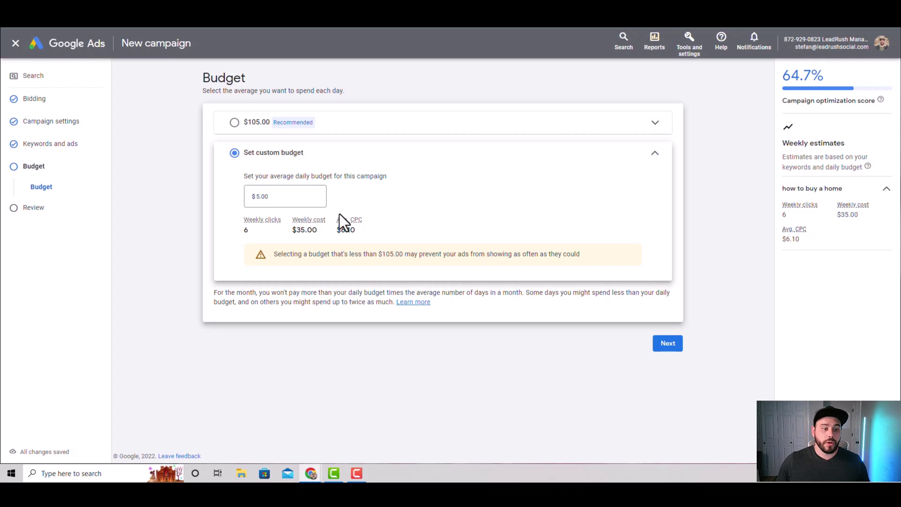
{"action": "left_click_drag", "start_coordinate": [372, 252], "coordinate": [406, 261]}
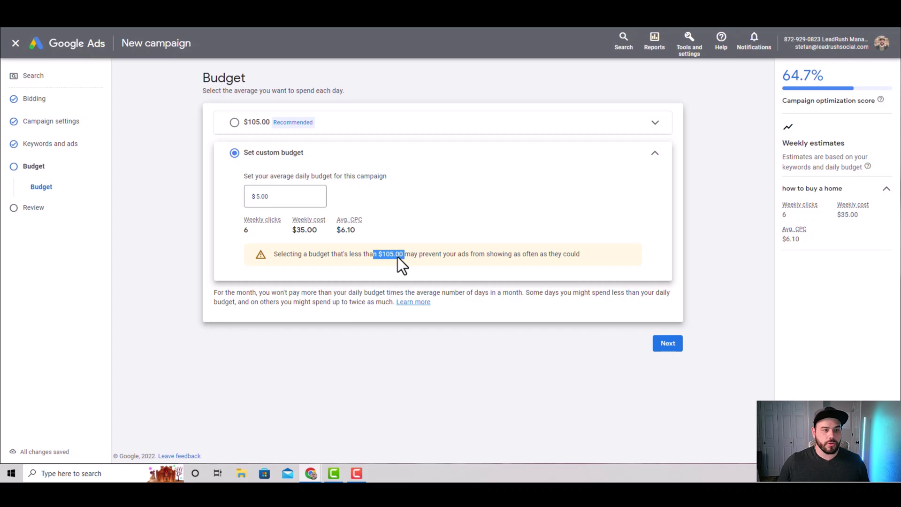
{"action": "left_click", "coordinate": [383, 254]}
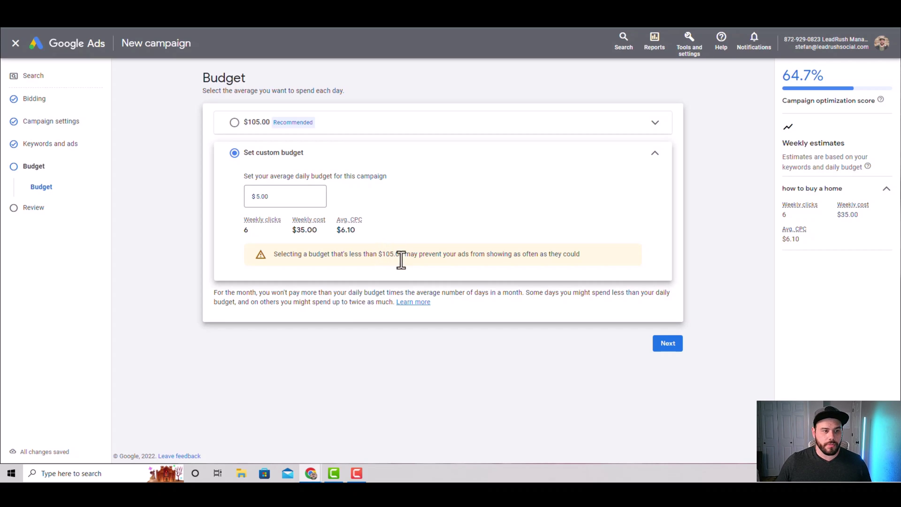
{"action": "left_click", "coordinate": [679, 349]}
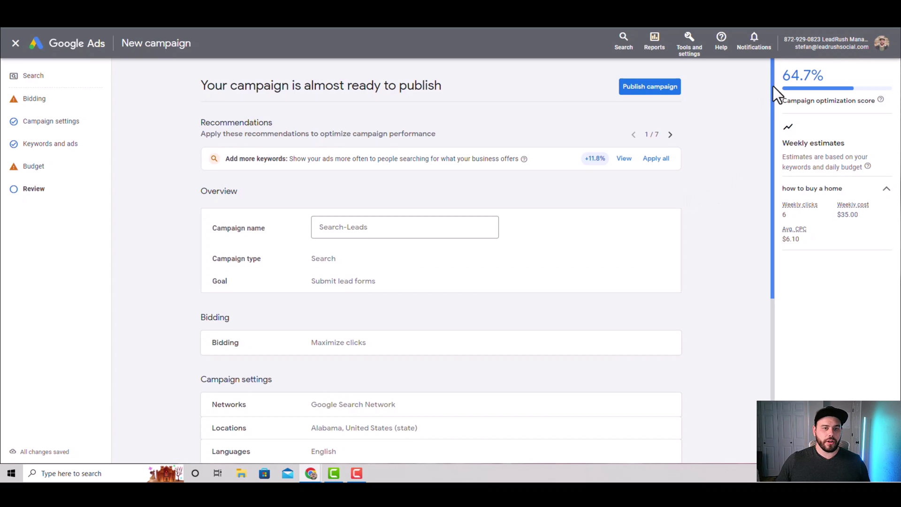
Rename the campaign as "Search-Leads - Buying a home" in the review overview.
{"action": "left_click_drag", "start_coordinate": [773, 86], "coordinate": [773, 145]}
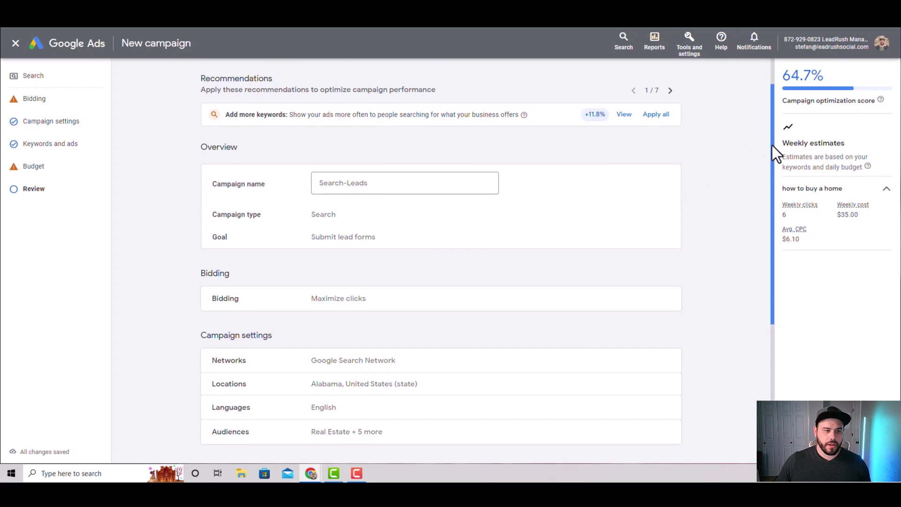
{"action": "left_click", "coordinate": [381, 176]}
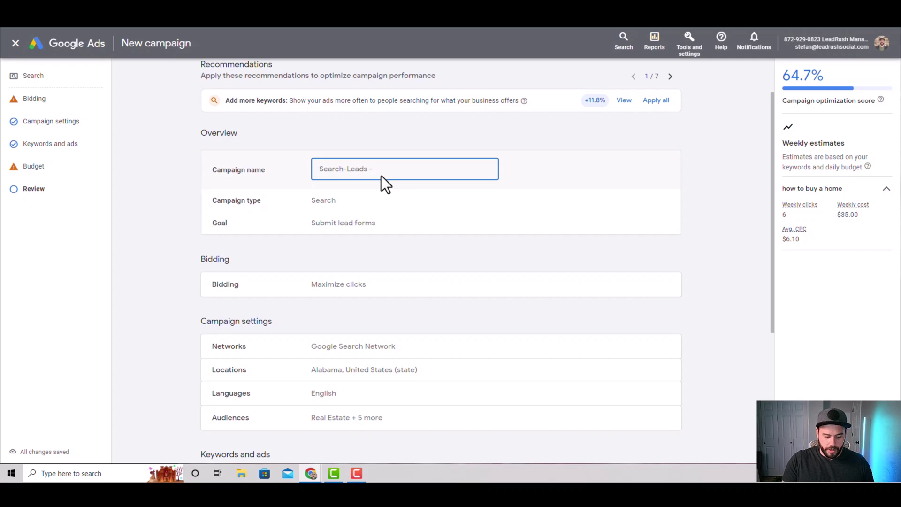
{"action": "type", "text": "ng a home"}
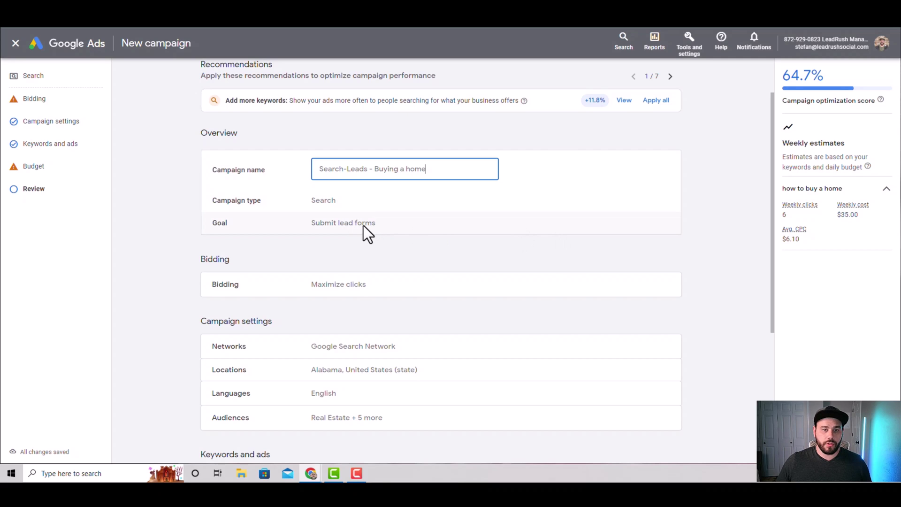
Review the bidding, campaign settings, keywords, ads and budget summary, and publish the campaign.
{"action": "scroll", "coordinate": [477, 241], "scroll_direction": "down", "scroll_amount": 1}
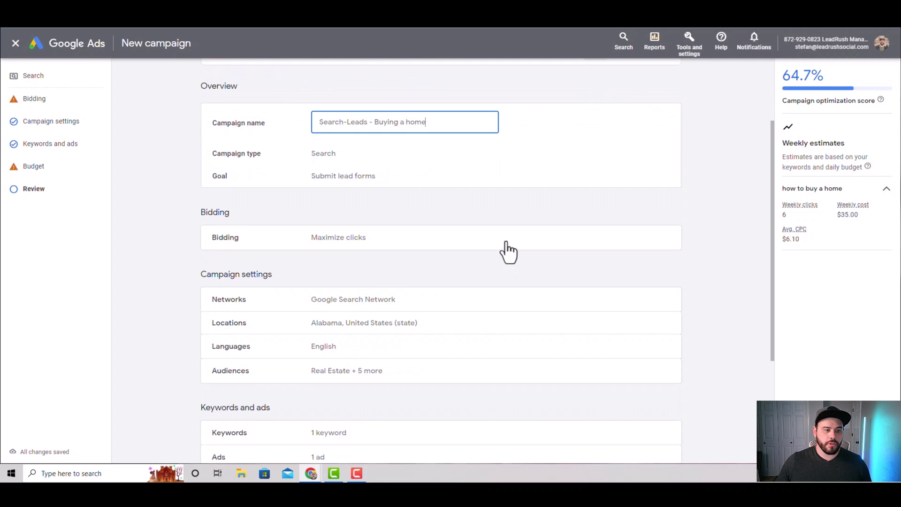
{"action": "scroll", "coordinate": [776, 239], "scroll_direction": "down", "scroll_amount": 1}
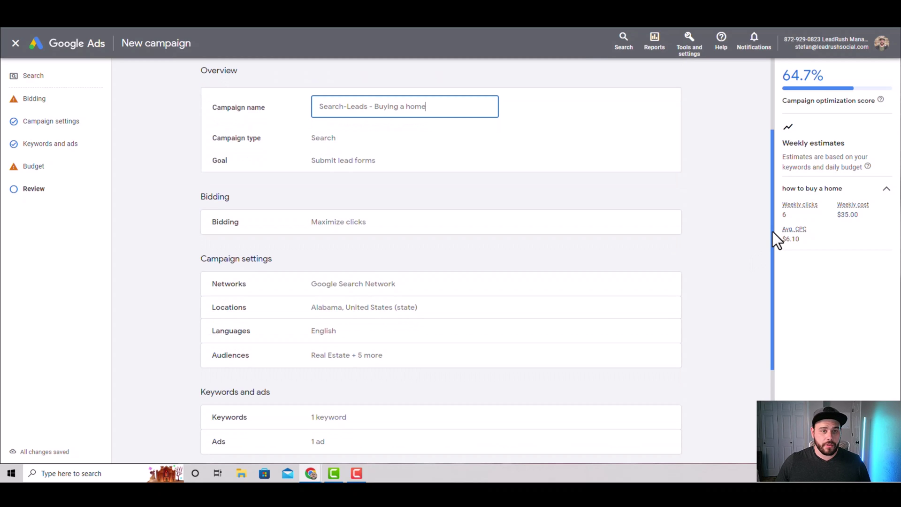
{"action": "left_click_drag", "start_coordinate": [773, 233], "coordinate": [774, 318]}
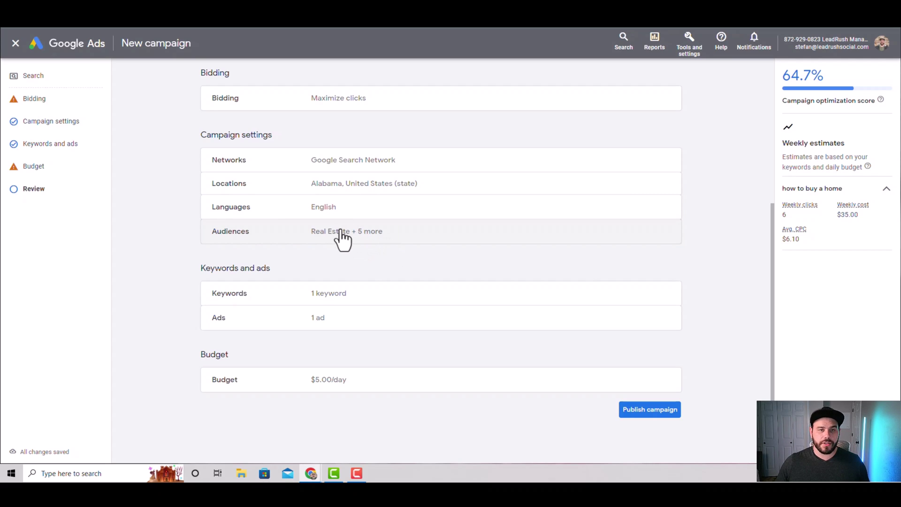
{"action": "scroll", "coordinate": [366, 248], "scroll_direction": "down", "scroll_amount": 1}
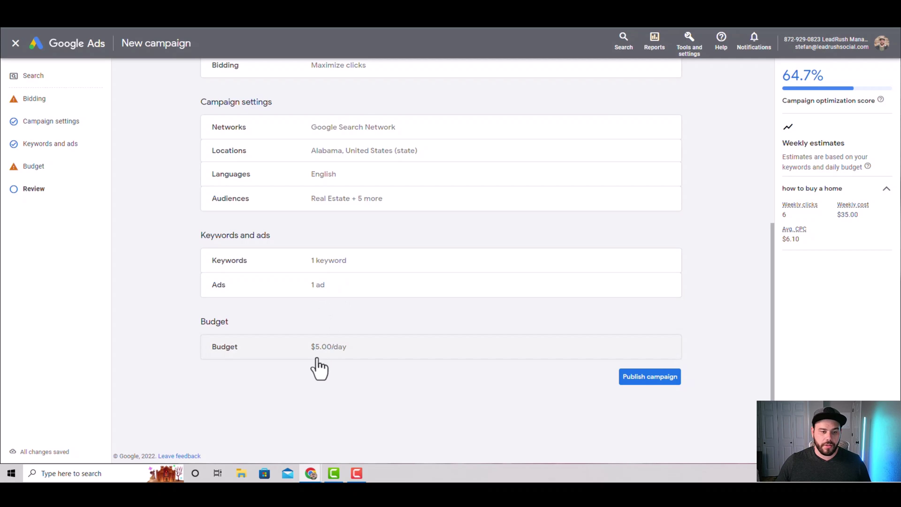
{"action": "left_click", "coordinate": [647, 387]}
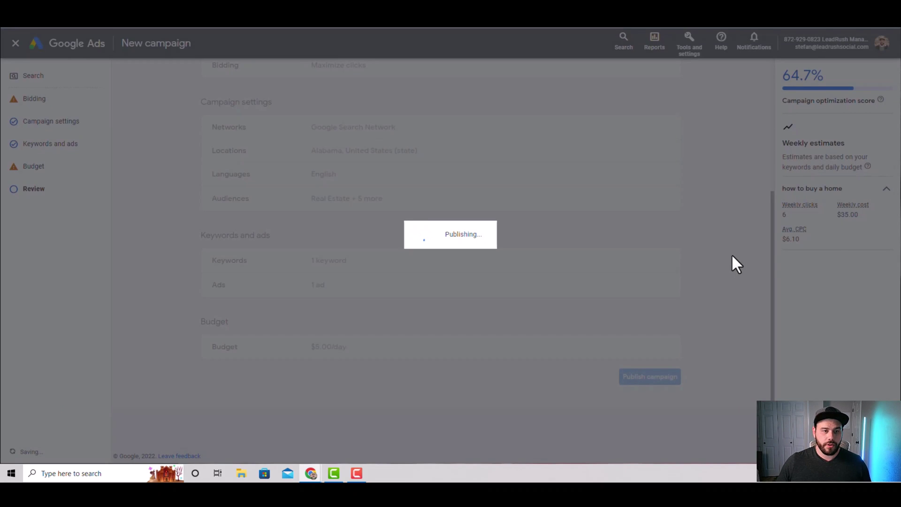